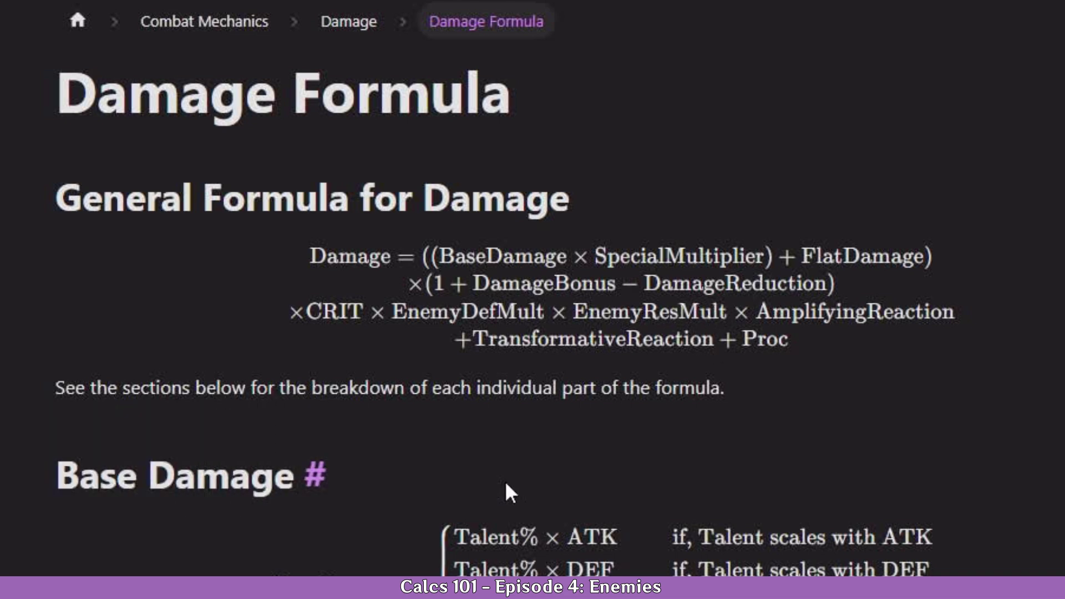
- Scroll the KQM TCL Damage Formula page down to the general damage formula
scroll(509, 493, down, 15)
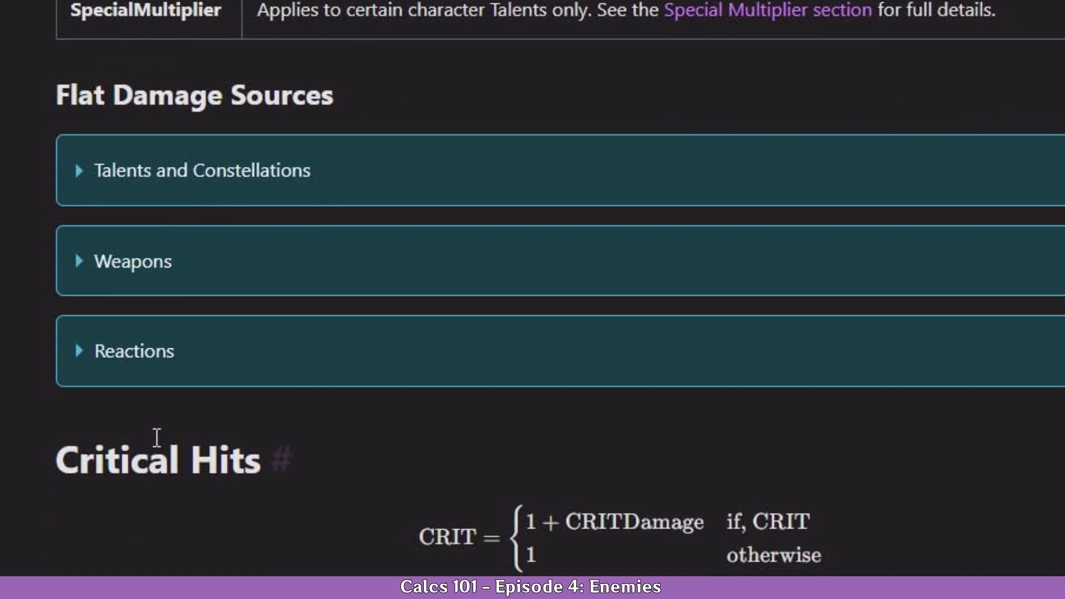
- Scroll past Base Damage and Critical Hits to the Enemy Defense formula and variables table
scroll(184, 465, down, 10)
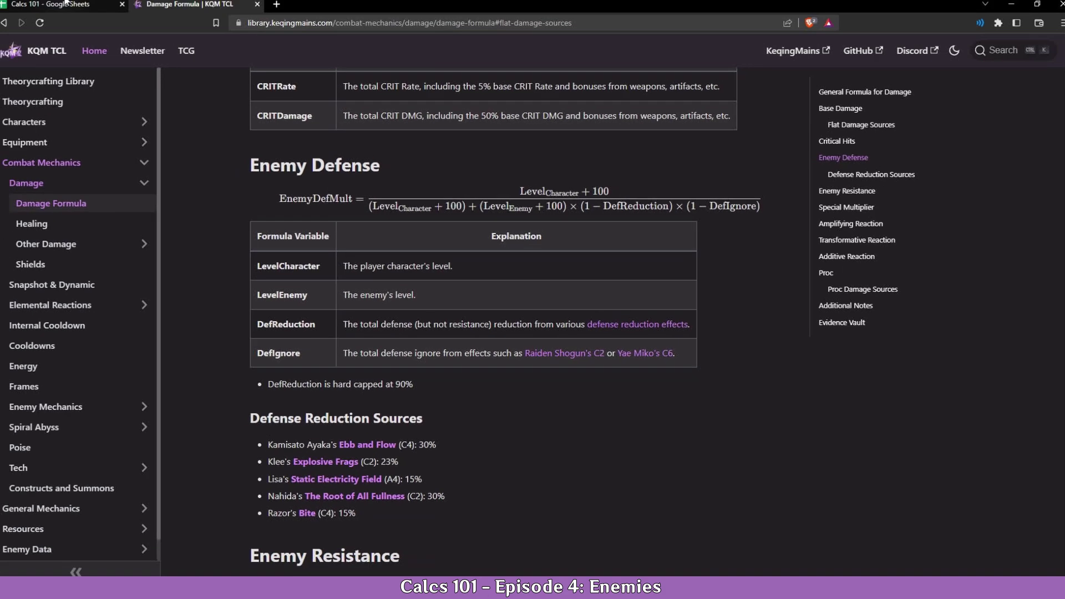
- Back in the spreadsheet, set Hu Tao's level in B1 to 90
click(58, 8)
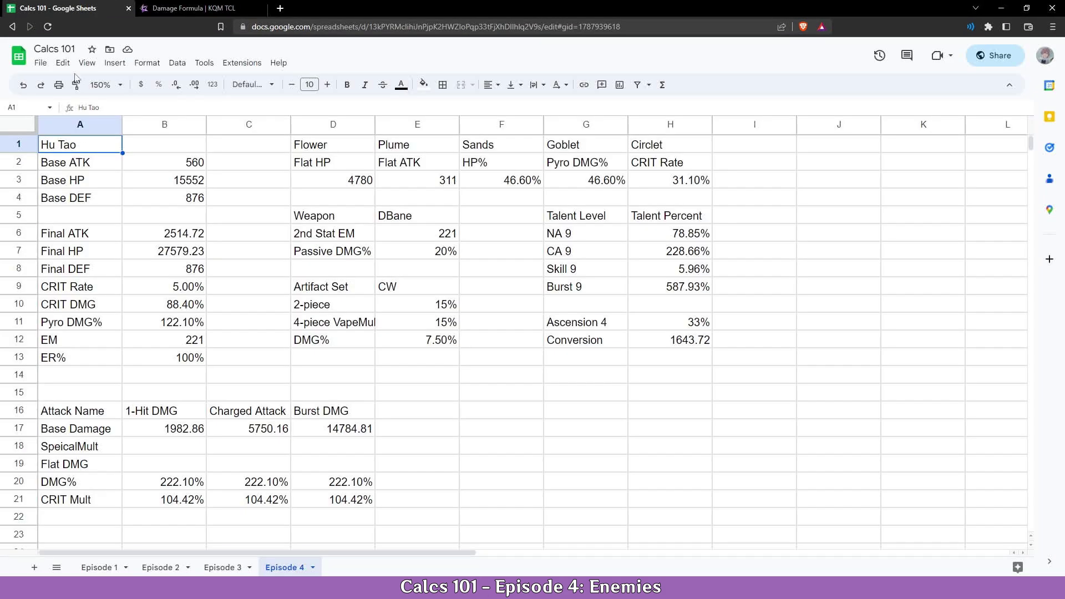
click(139, 147)
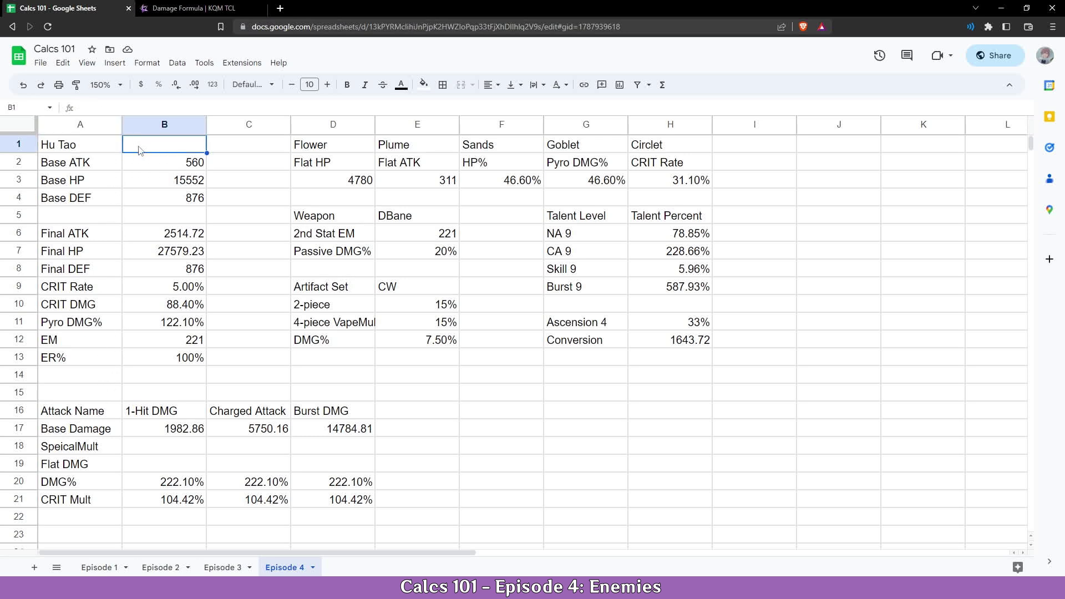
text(90)
key(Tab)
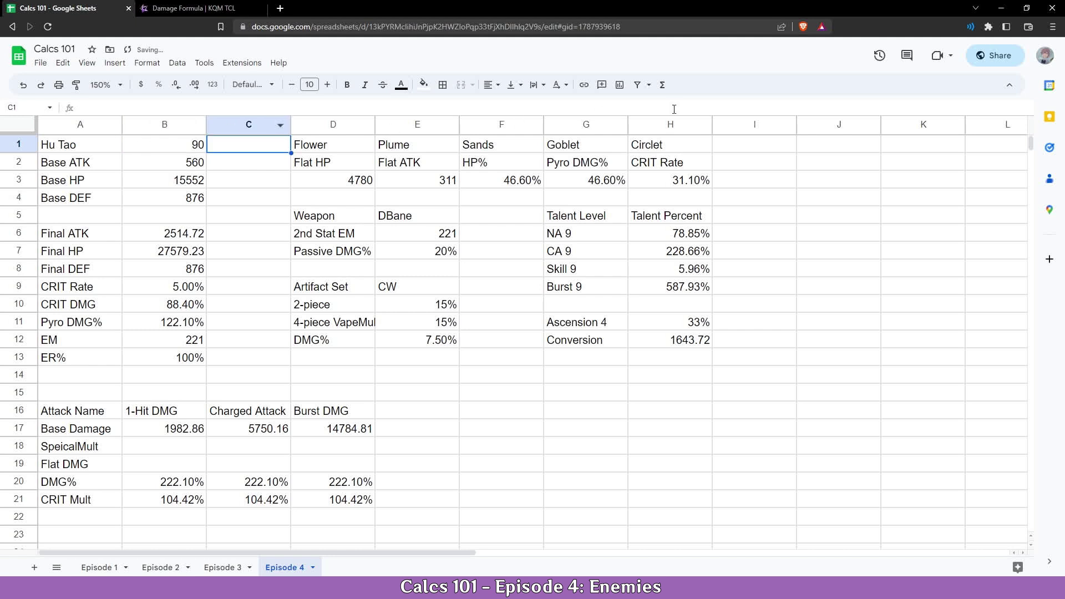
- Start an Enemy section in J1 with Level 100 in J2 and K2
click(830, 150)
text(Enemy)
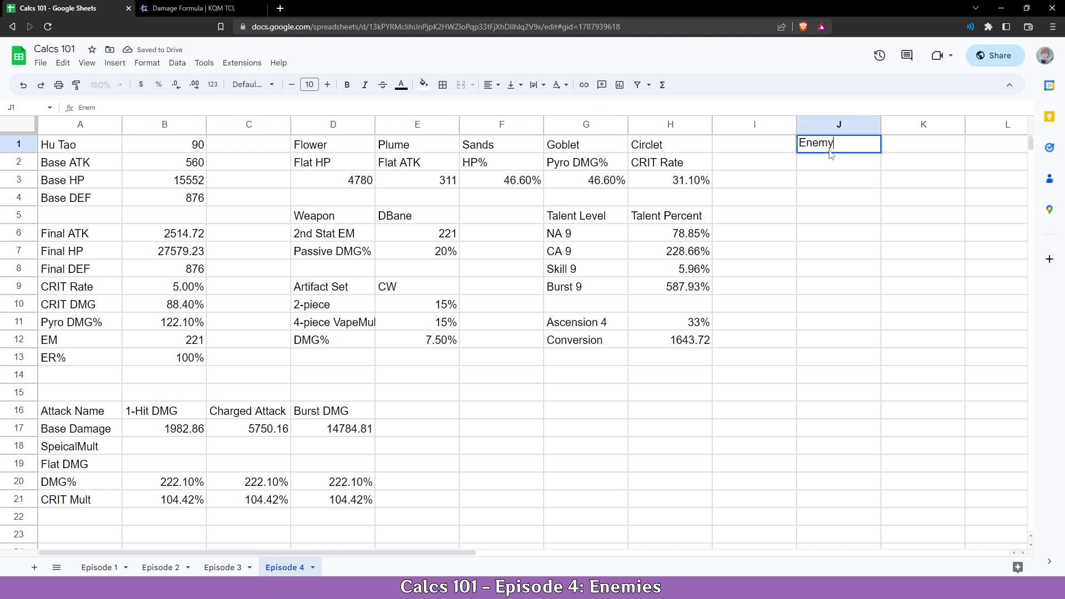
key(Return)
text(Level)
key(Tab)
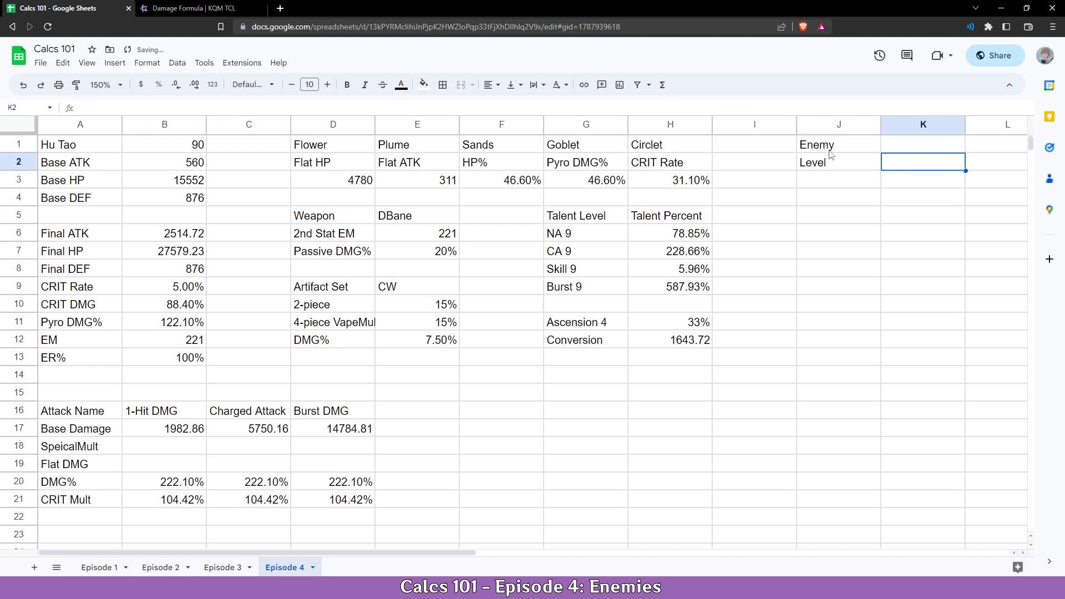
text(100)
key(Return)
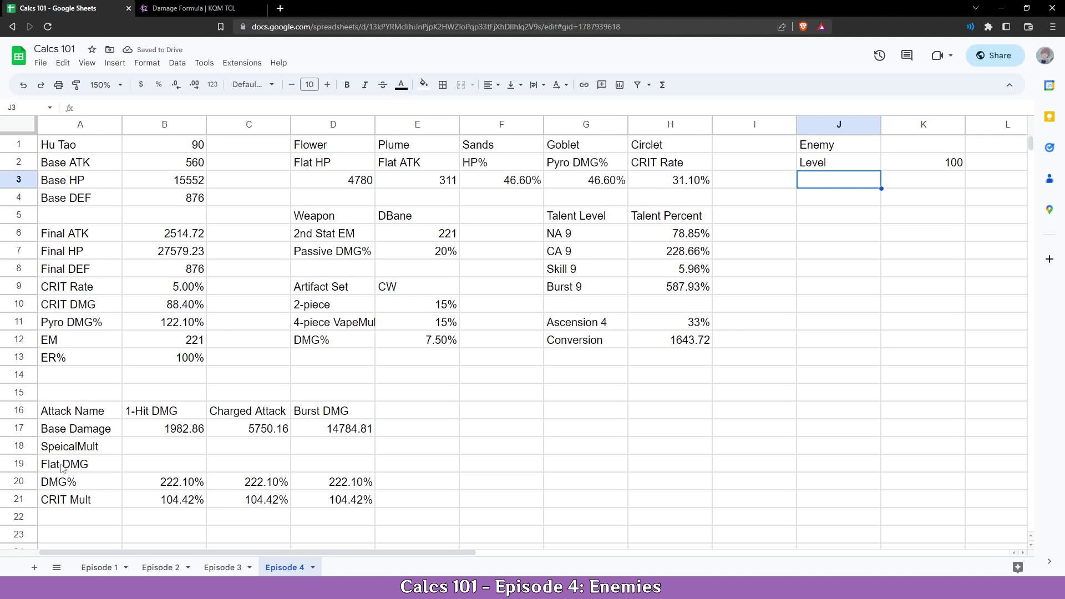
click(61, 519)
- Label row 22 'Enemy DEF' and begin B22's formula with =($B$1 + 100)
text(Enemy )
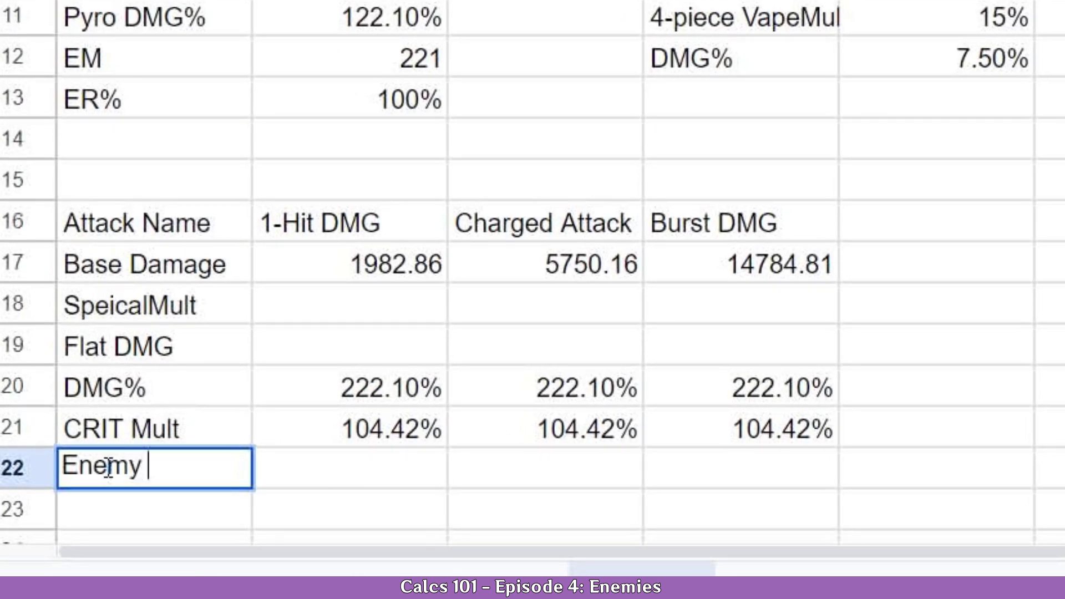
text(DEF)
key(Tab)
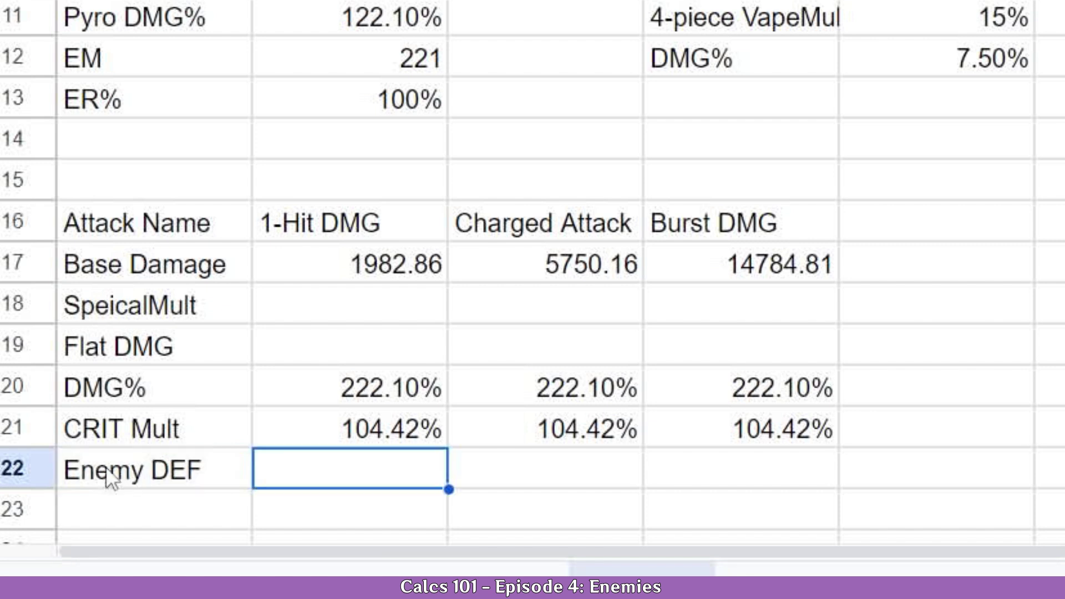
text(=()
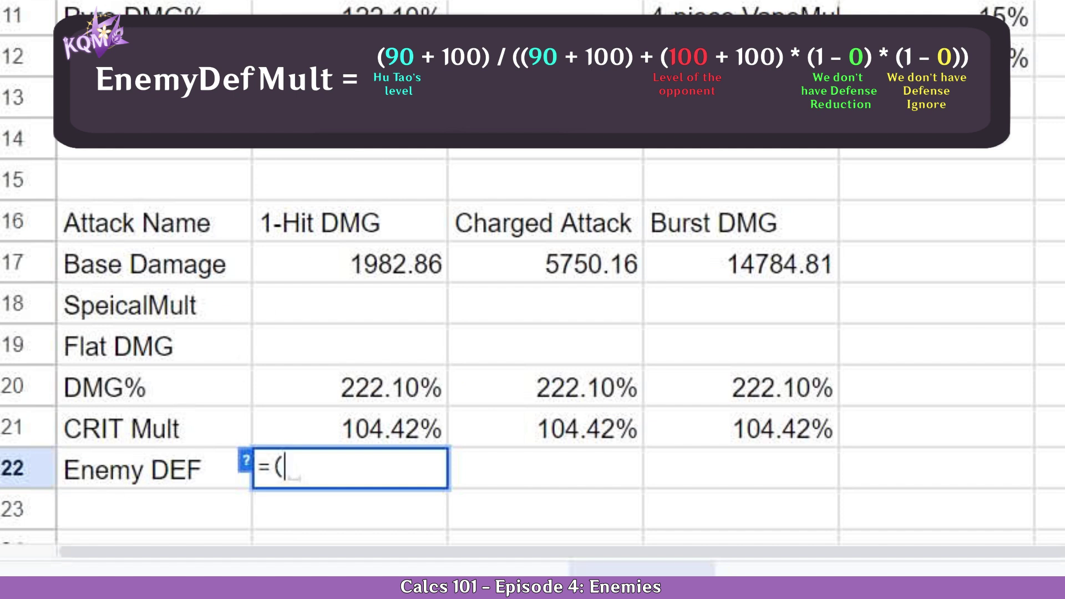
text(B1)
key(F4)
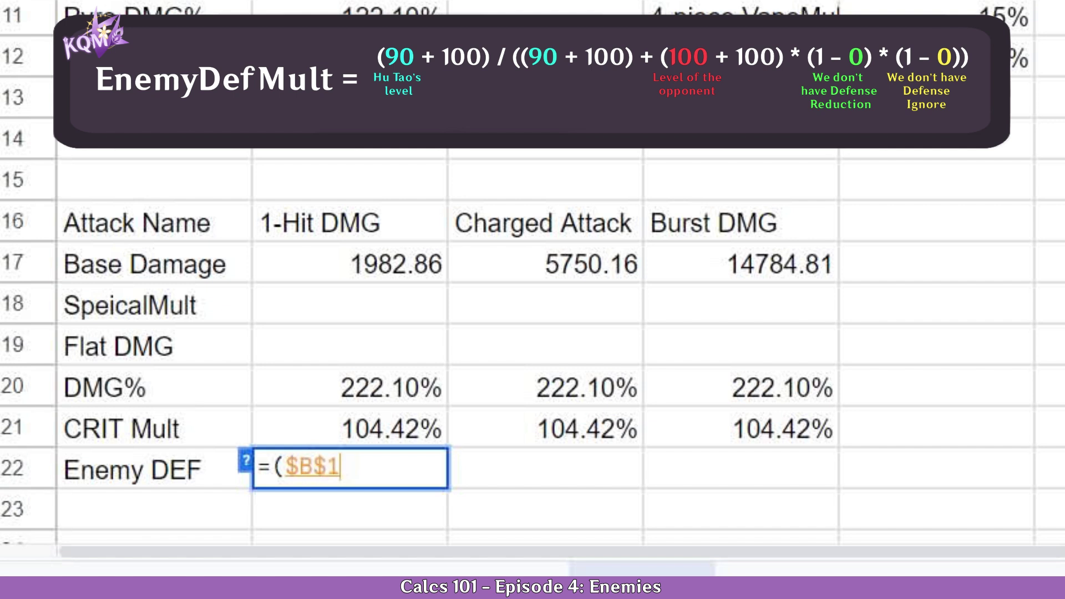
text(+ 100))
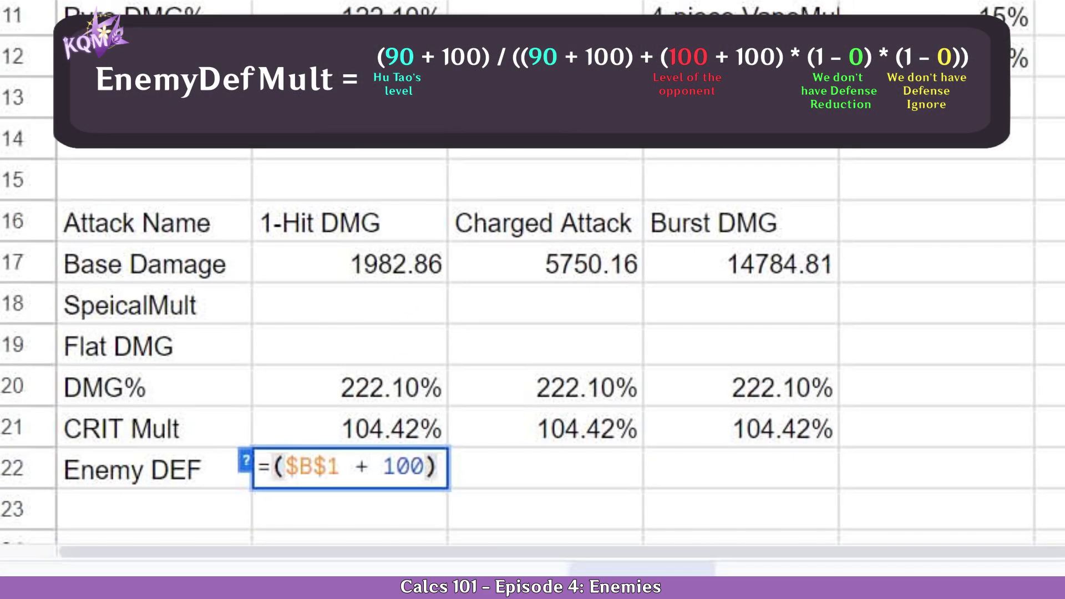
- Finish B22 as =($B$1+100)/(($B$1+100)+($K$2+100)*(1)*(1)), giving 48.72%
text(/ )
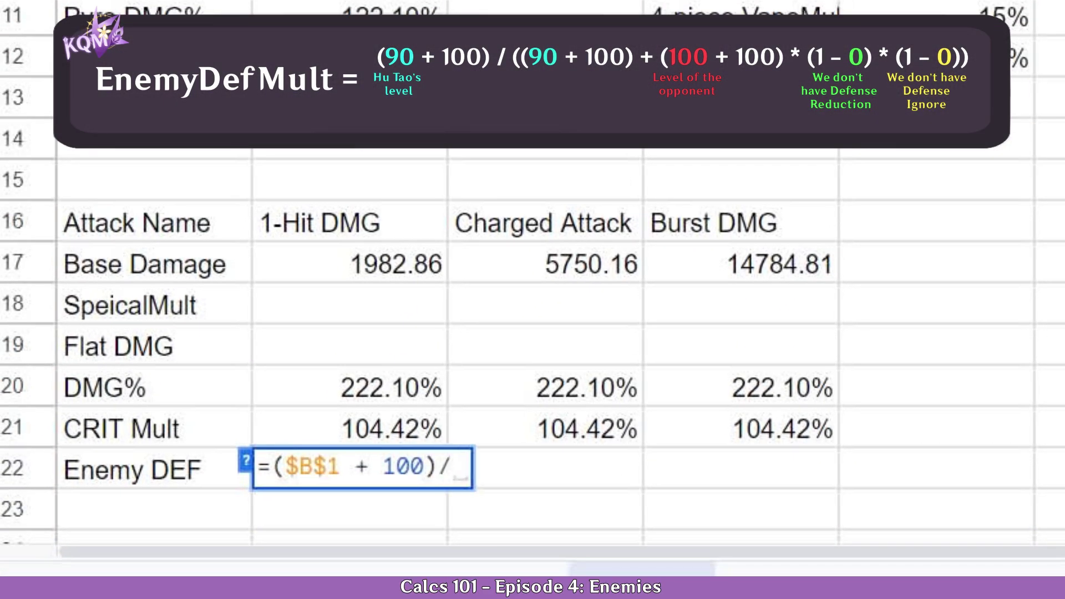
text(()
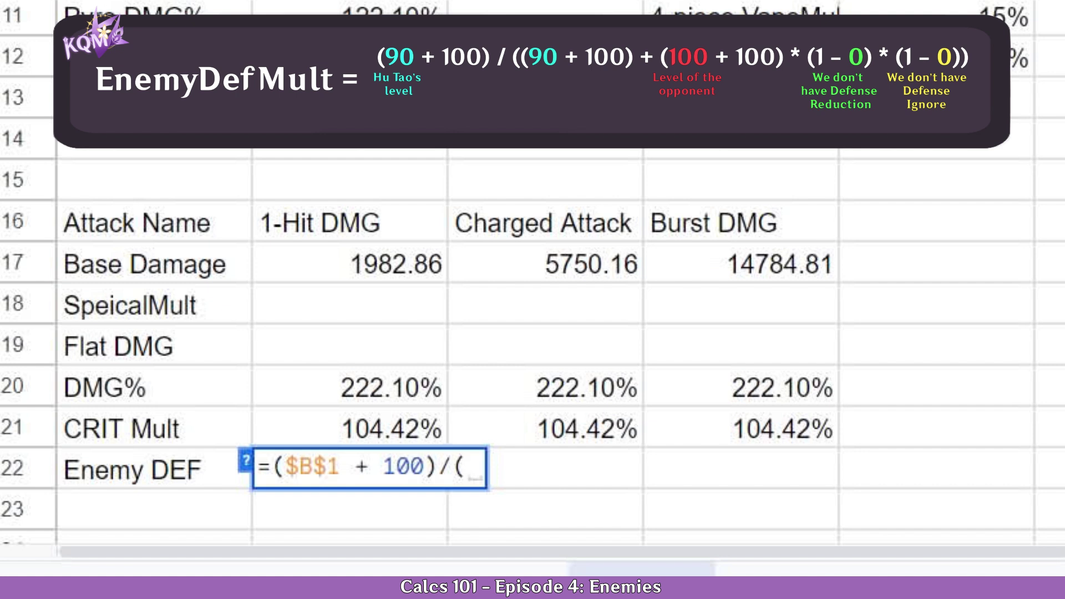
text(()
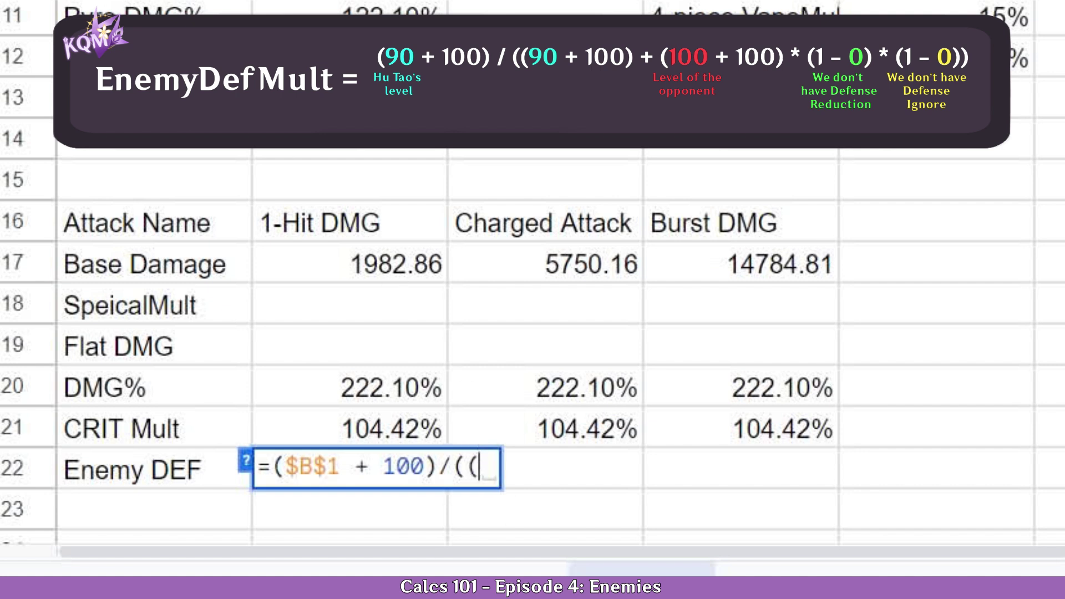
text(B1)
key(F4)
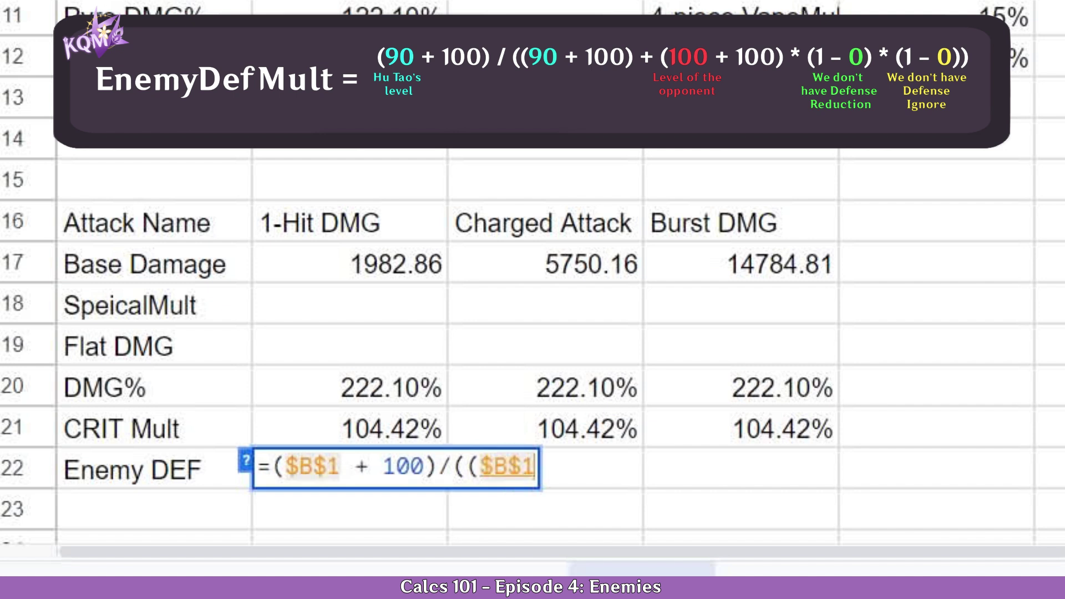
text(+ 100)
text() + )
text(($)
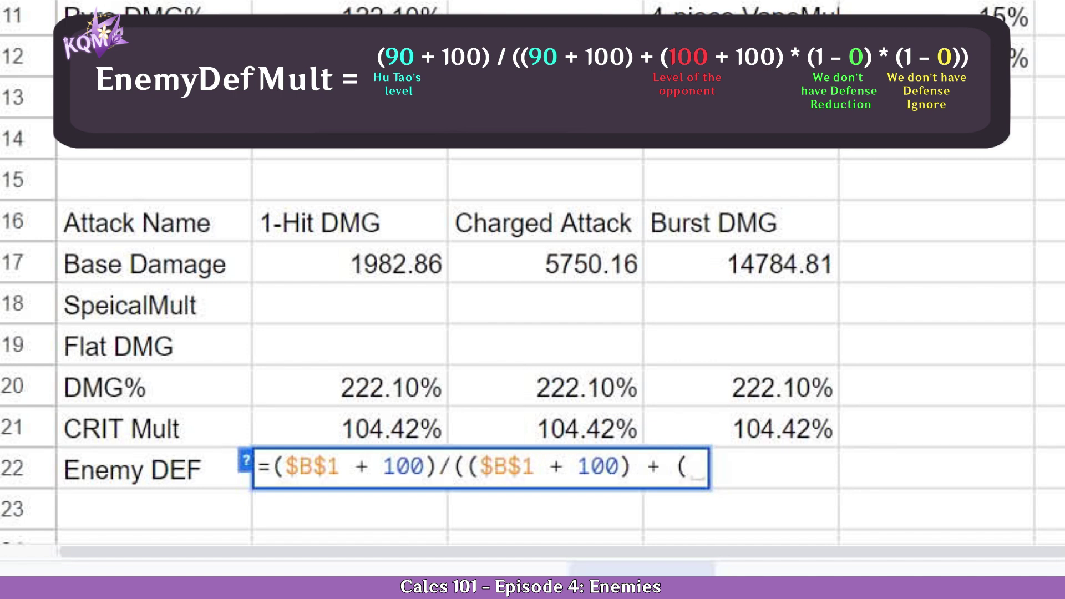
text(K$2)
key(F4)
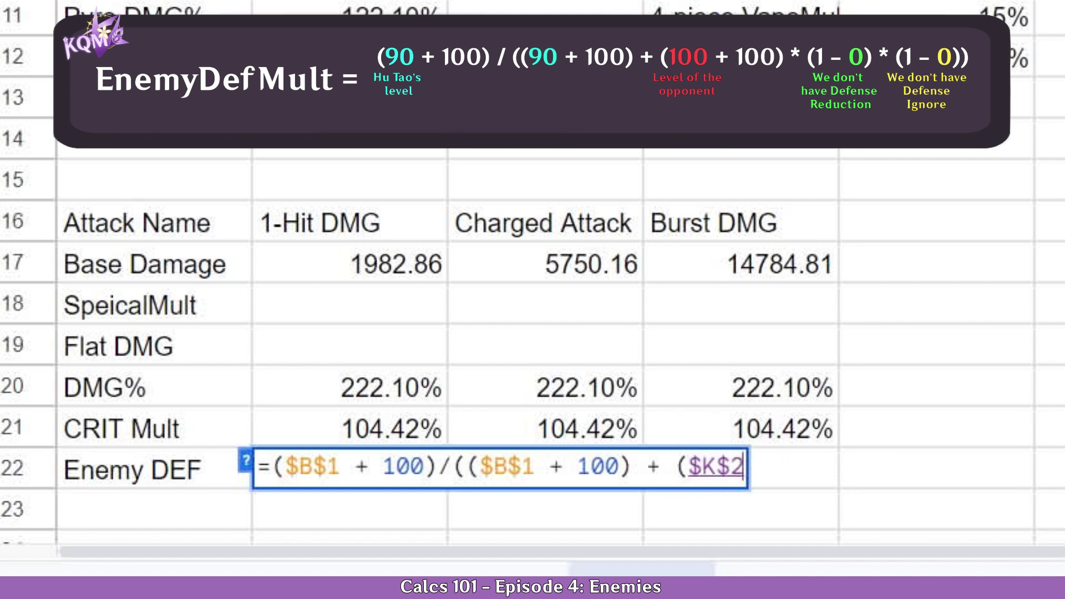
text(+ 100) *)
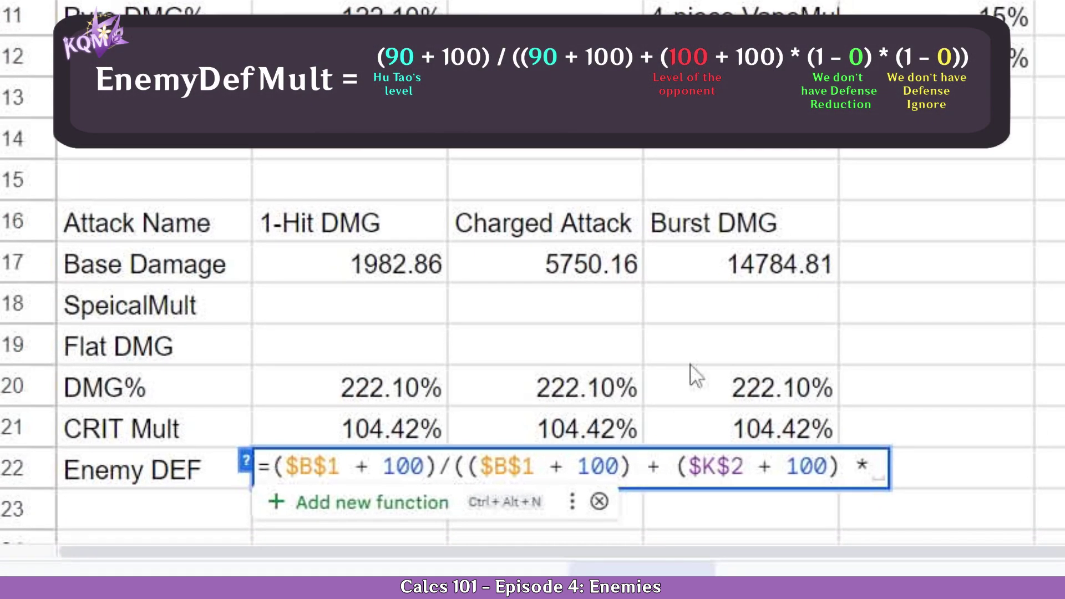
text((1))
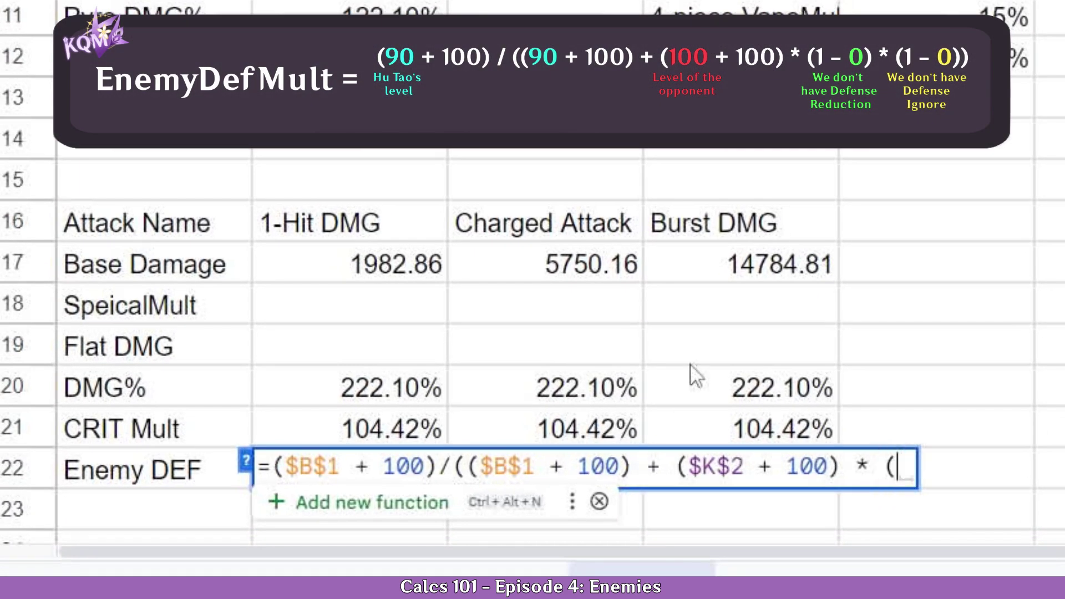
text((1) *)
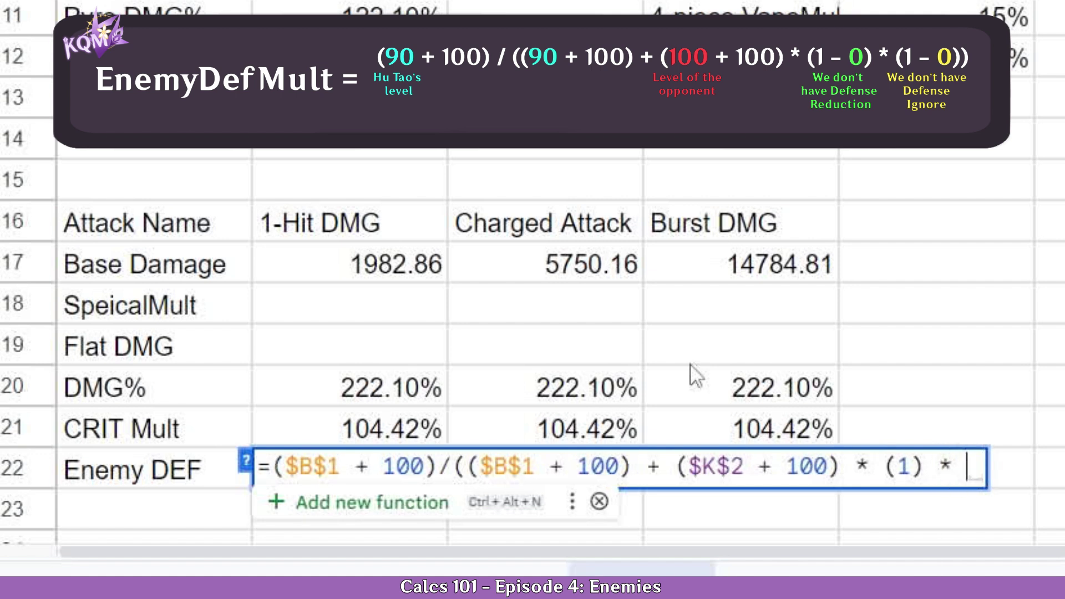
text())
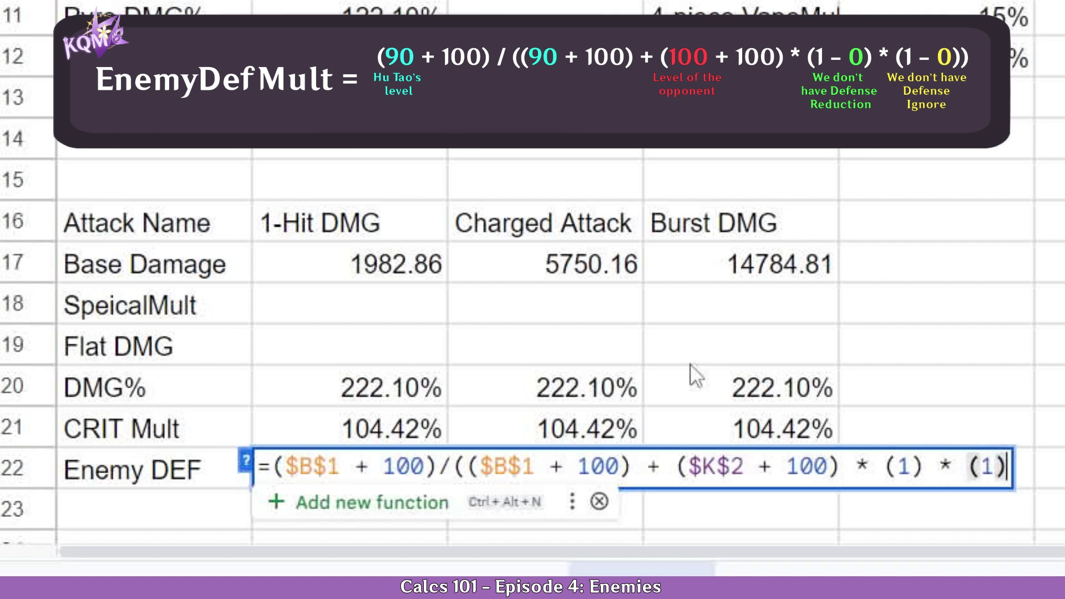
key(Return)
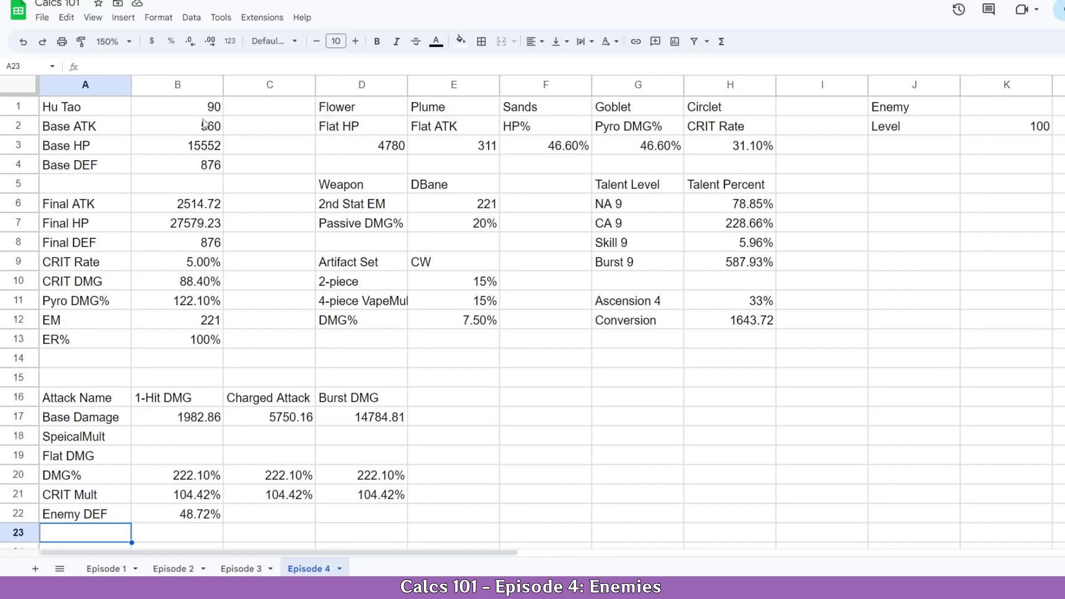
- Test Hu Tao's level at 50 in B1, then undo it back to 90
click(176, 145)
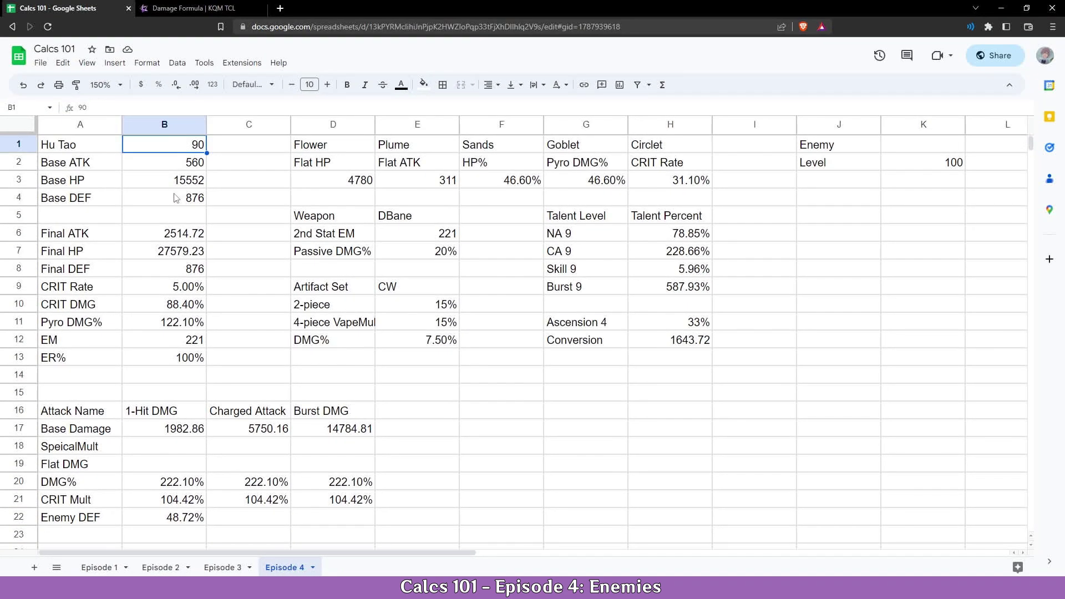
text(50)
key(Return)
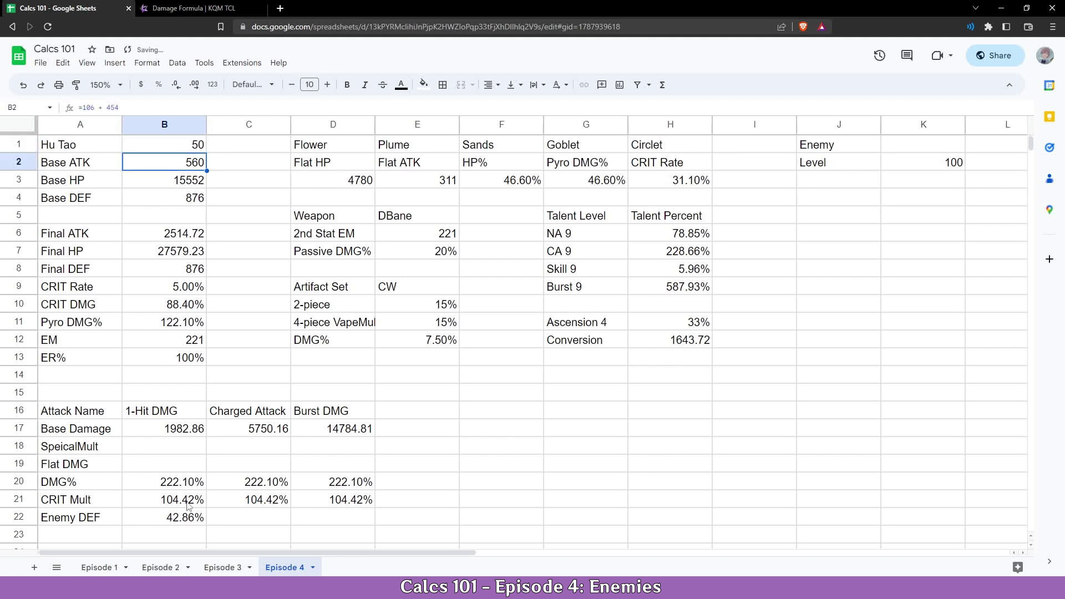
key(ctrl+z)
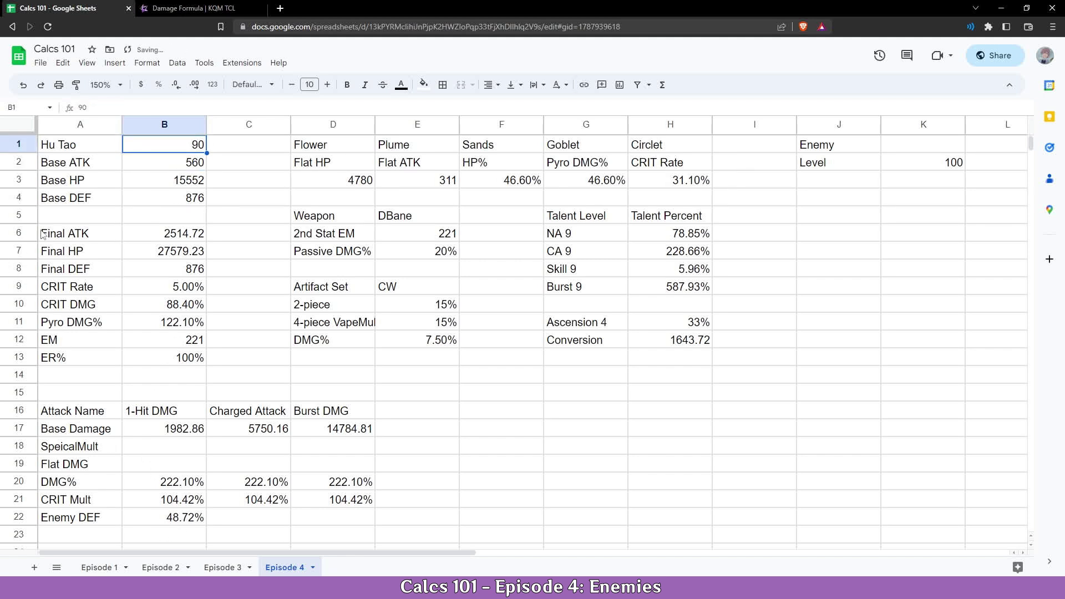
- Test an enemy level of 50 in K2, then undo it back to 100
click(912, 168)
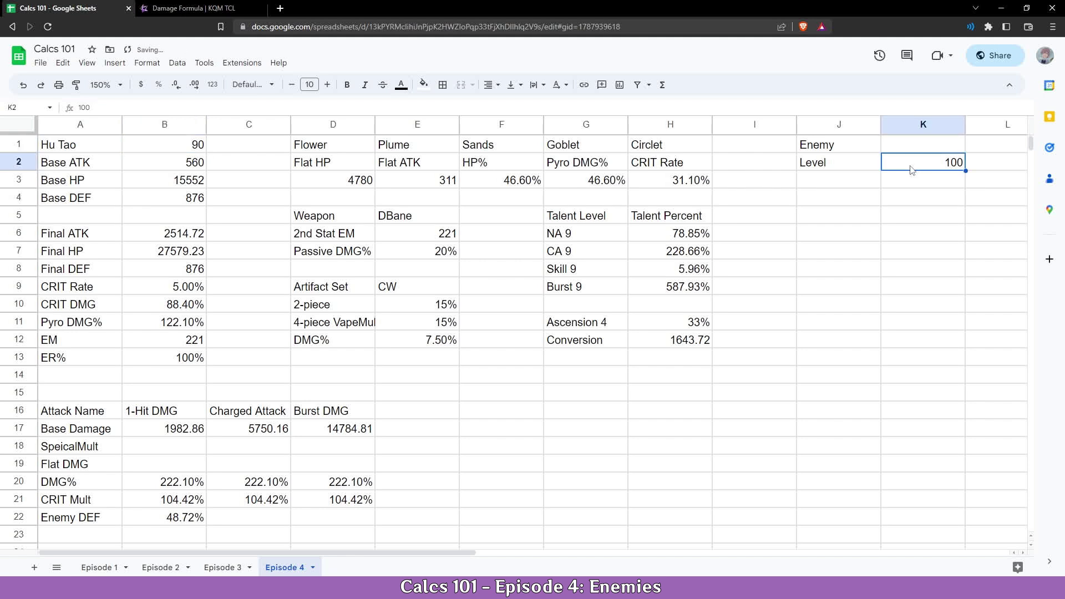
text(50)
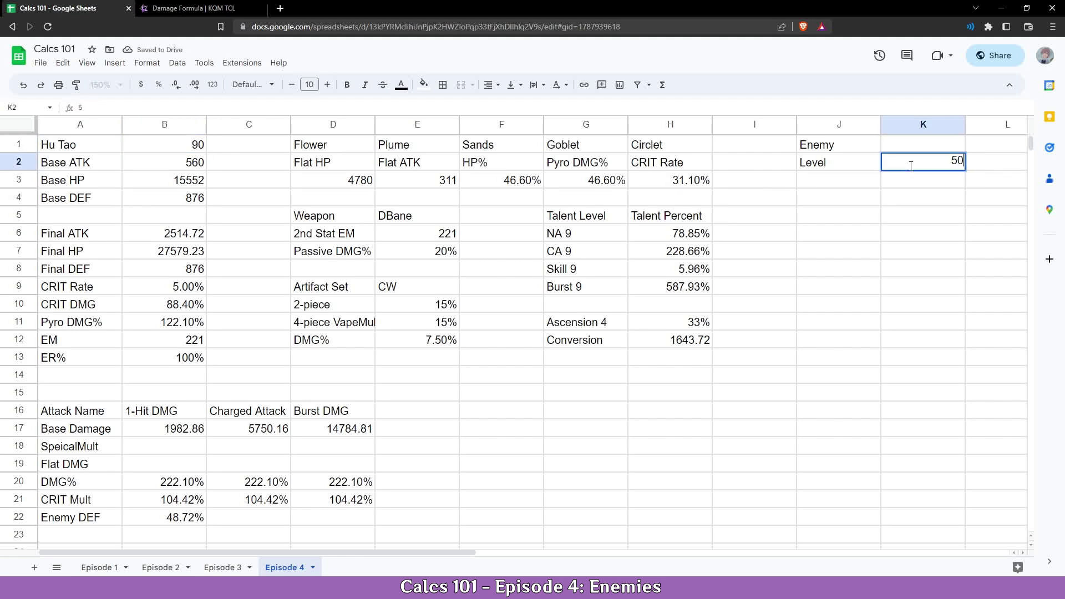
key(Return)
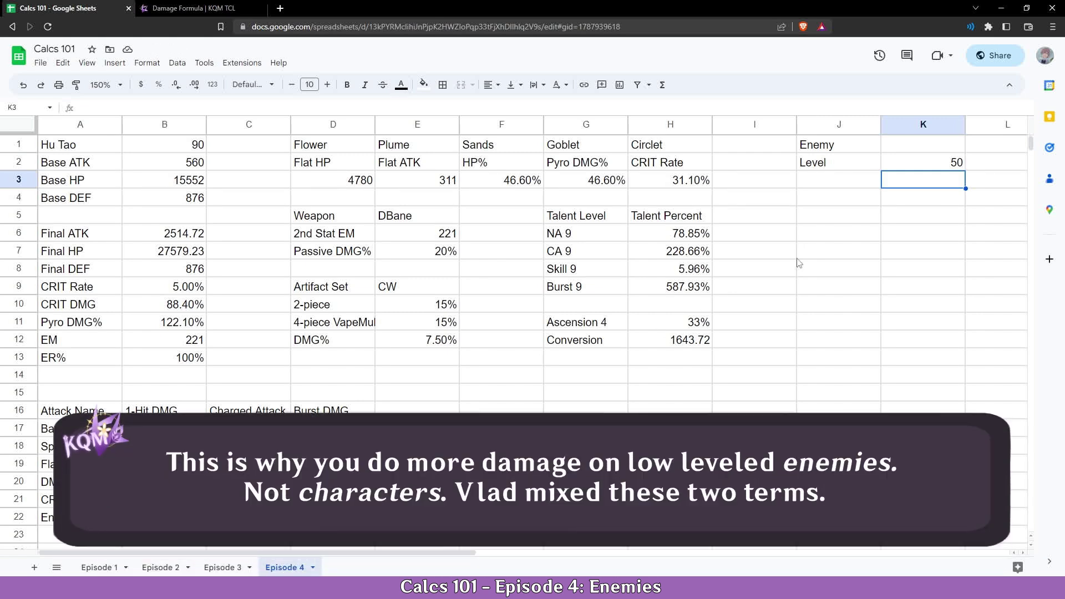
key(ctrl+z)
- Trial a 30% defense reduction in B22's Enemy DEF formula, then undo it
double_click(165, 517)
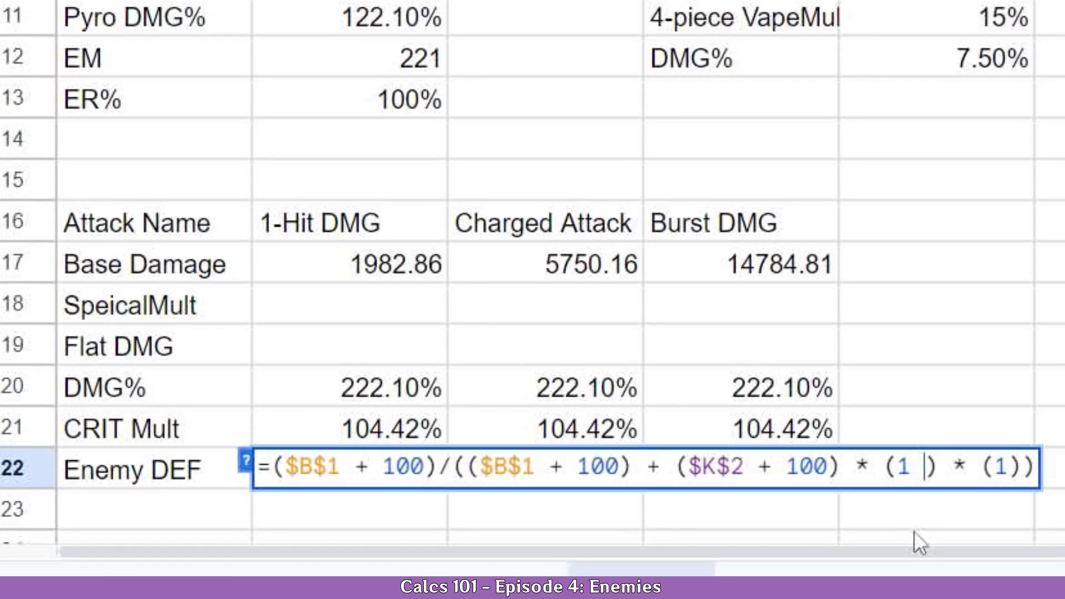
text(=)
key(BackSpace)
text(- 30)
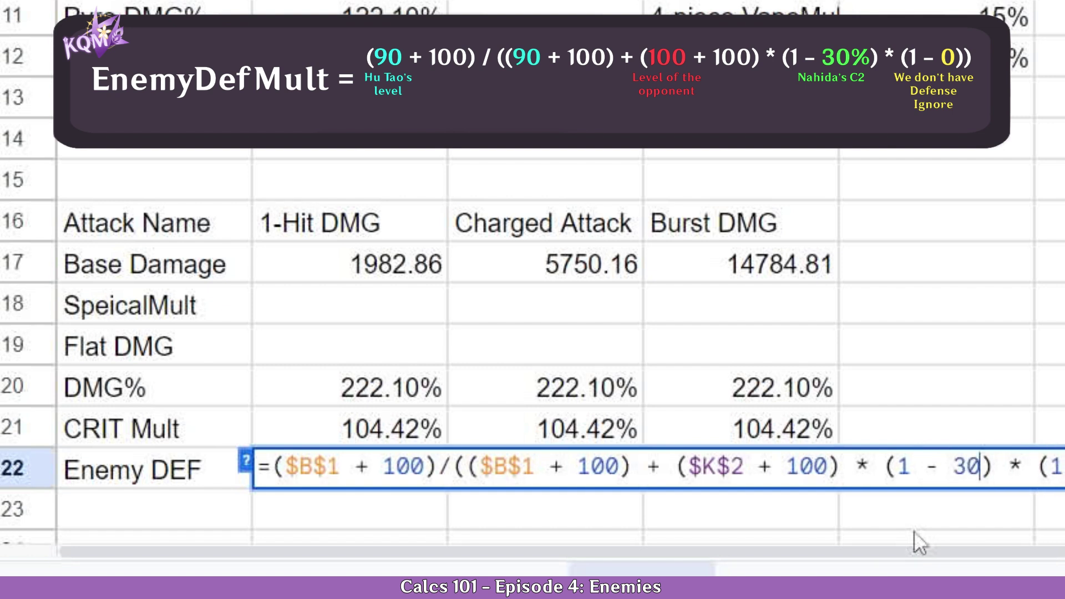
text(%)
key(Return)
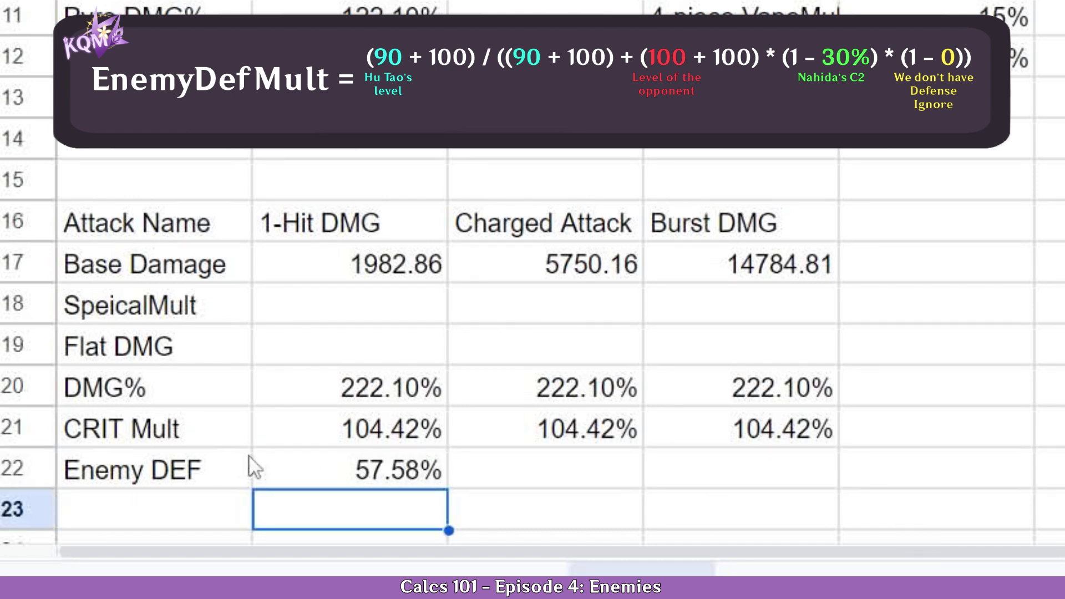
key(ctrl+z)
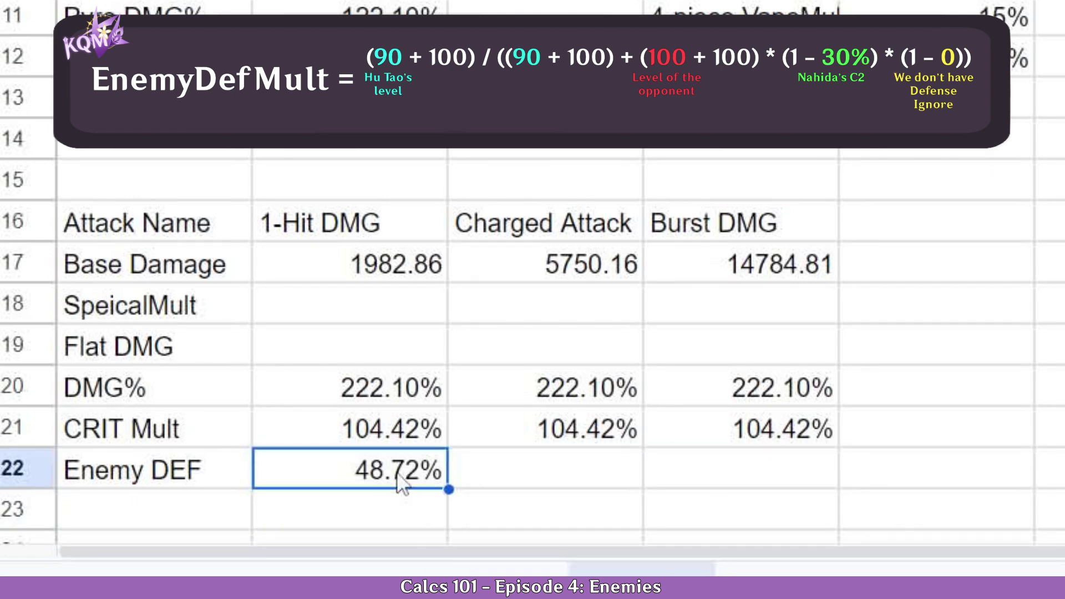
- Trial a 60% defense ignore term in the Enemy DEF formula
double_click(401, 485)
click(993, 470)
text(- 60%)
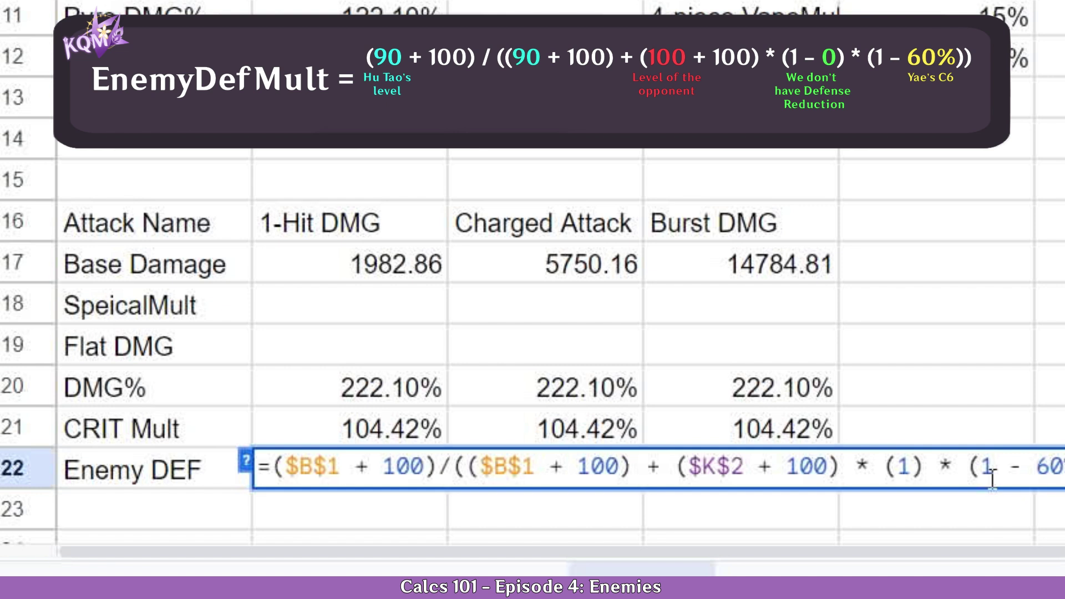
key(Return)
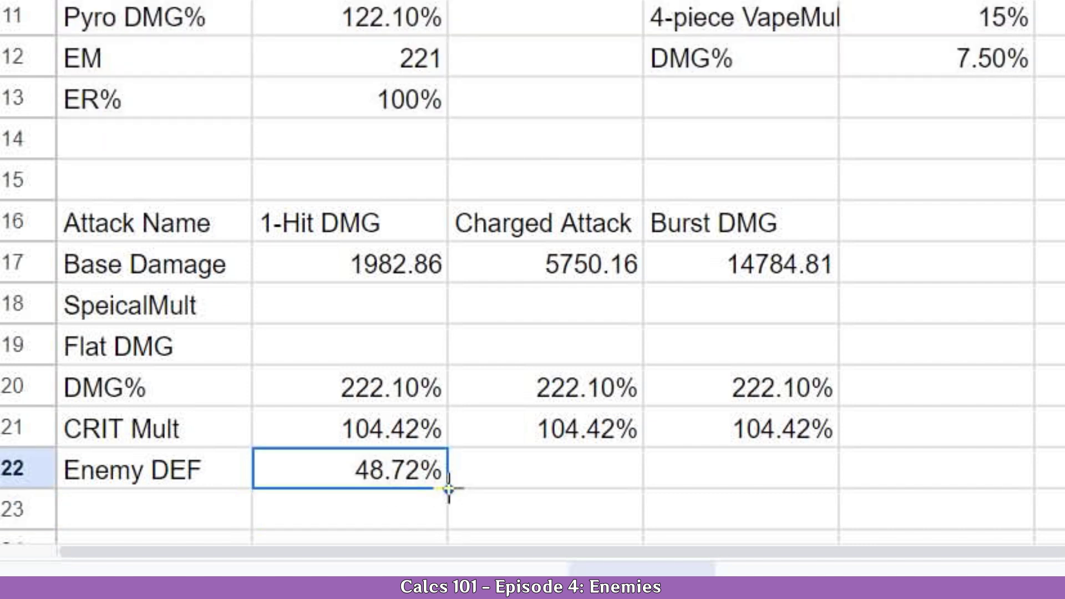
- Fill the Enemy DEF formula across C22:D22, all showing 48.72%
drag(448, 489, 755, 507)
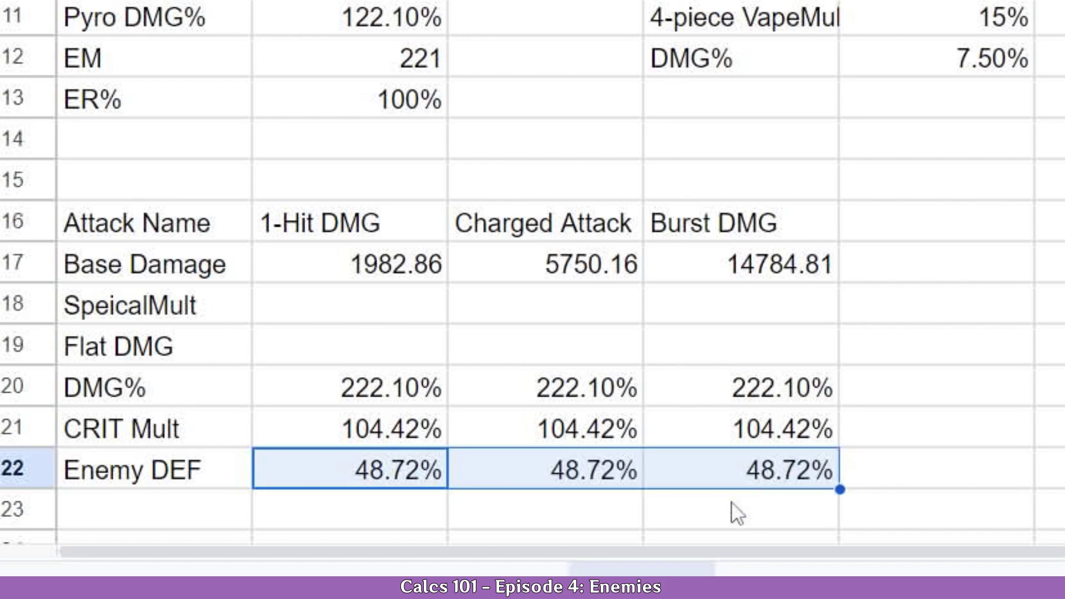
click(716, 505)
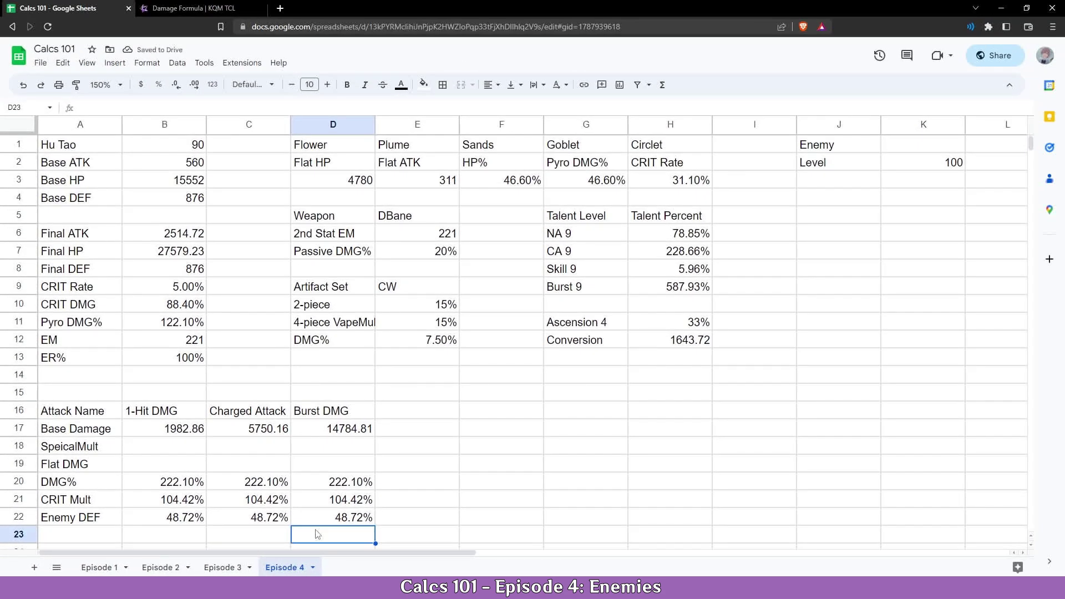
click(165, 517)
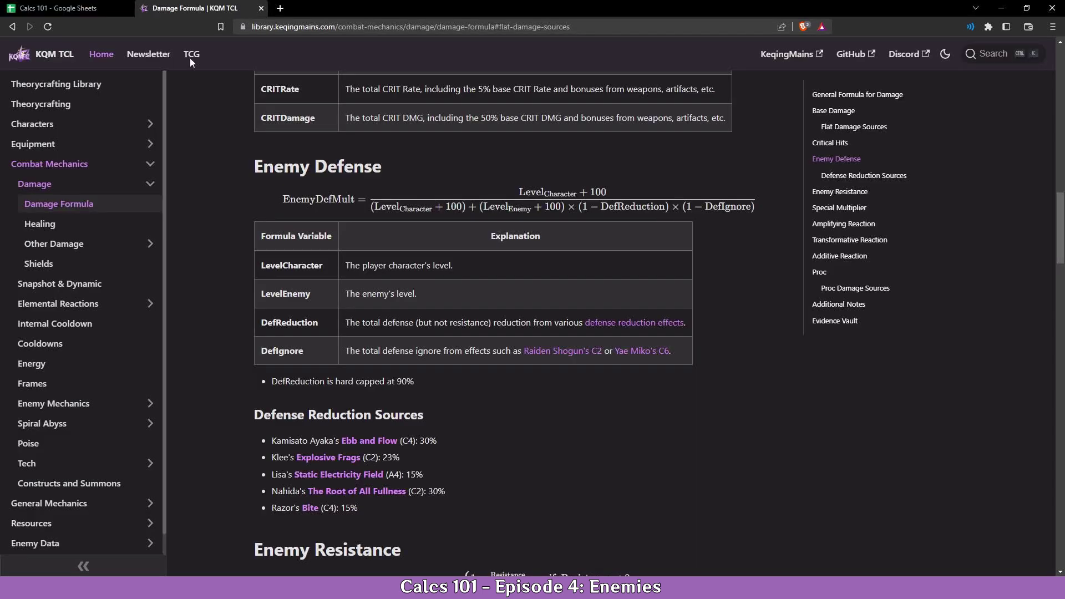
- Scroll the KQM Damage Formula page to the Enemy Resistance EnemyResMult formula
click(192, 8)
scroll(334, 287, down, 5)
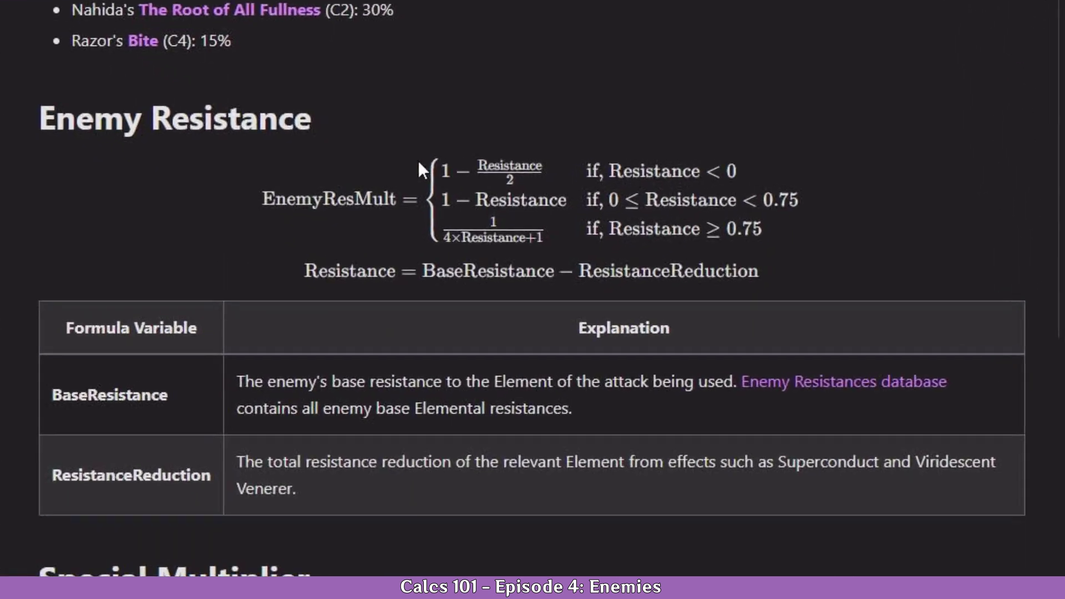
drag(388, 311, 434, 314)
drag(367, 198, 499, 215)
click(487, 205)
- Highlight the Resistance terms in the first and middle resistance cases while explaining
drag(448, 166, 608, 177)
click(619, 181)
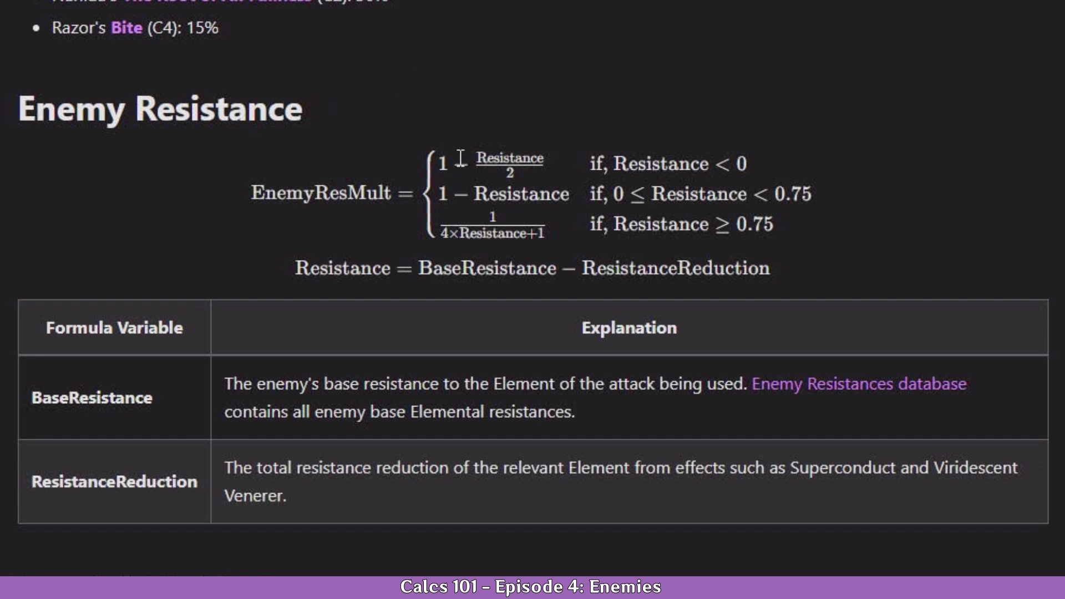
drag(478, 156, 544, 165)
click(524, 170)
drag(474, 194, 572, 195)
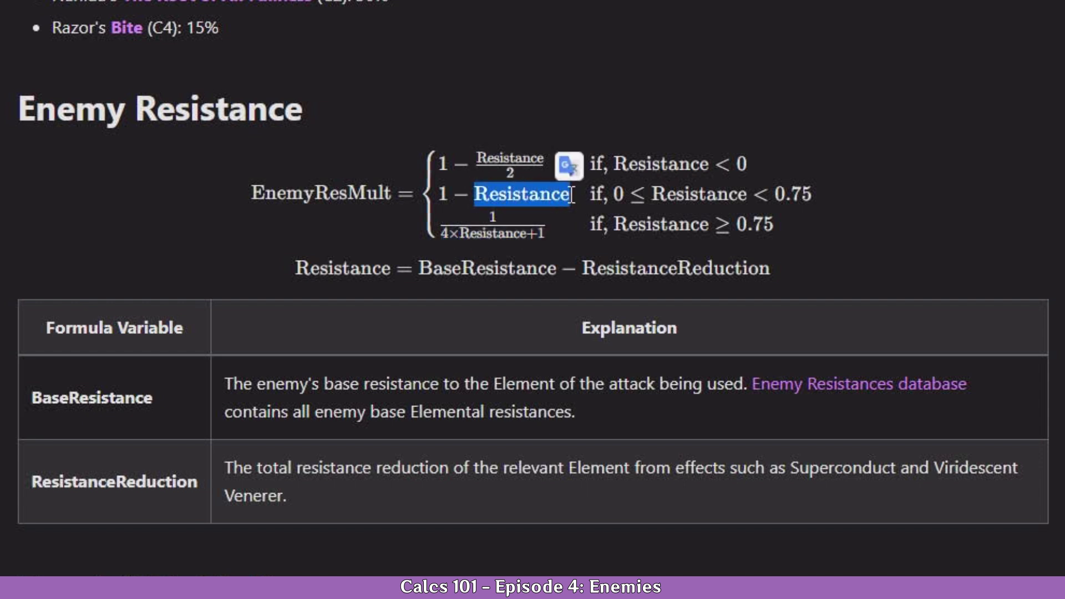
click(507, 218)
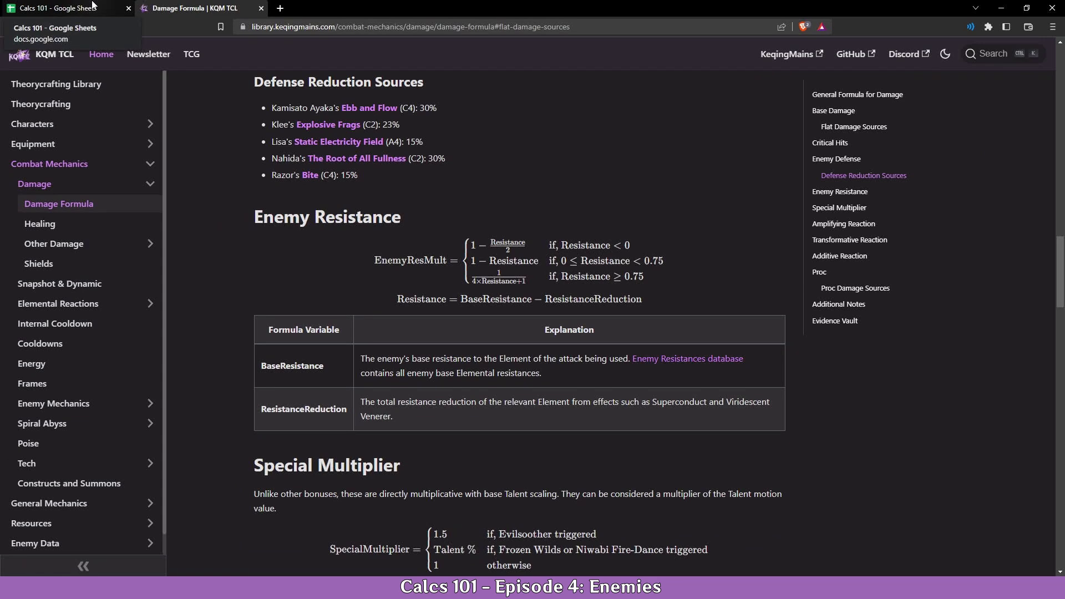
click(92, 5)
- Add Resistance 10% to the Enemy block in J3 and K3
click(810, 188)
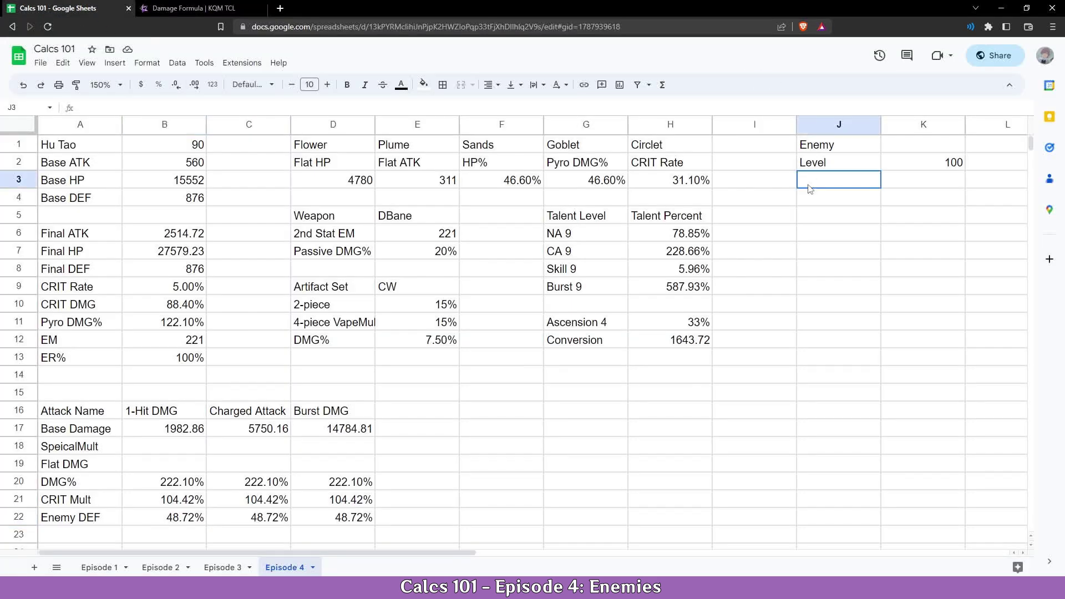
text(Resistance)
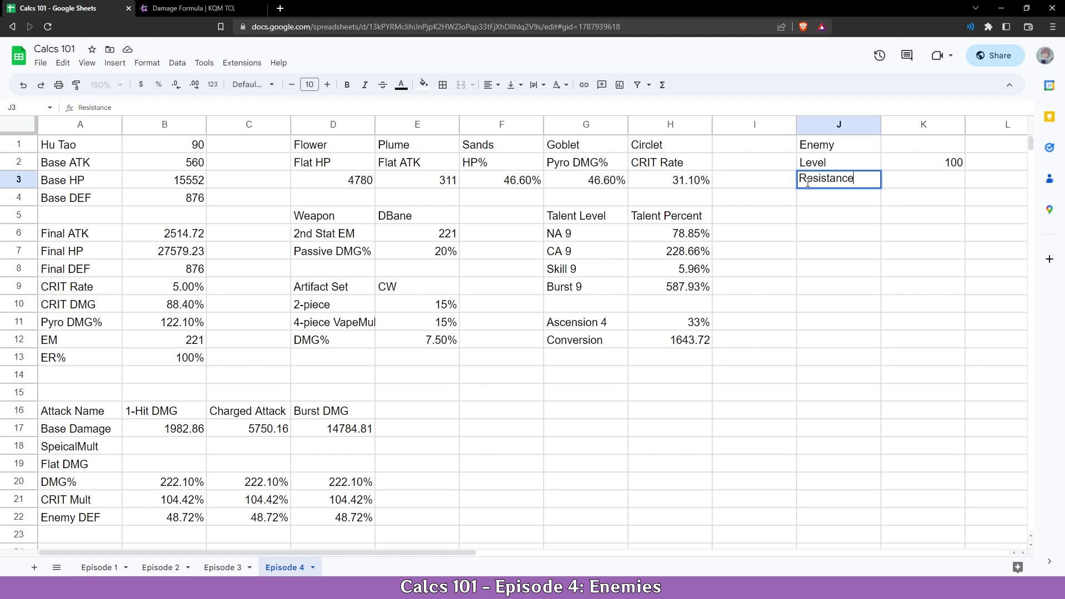
key(Tab)
text(10%)
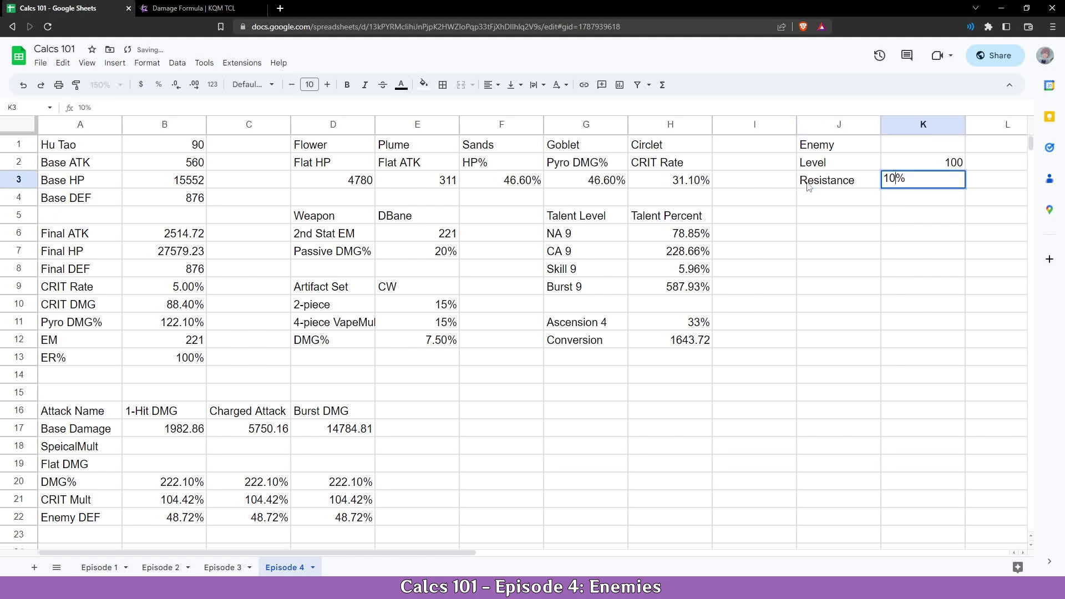
key(Return)
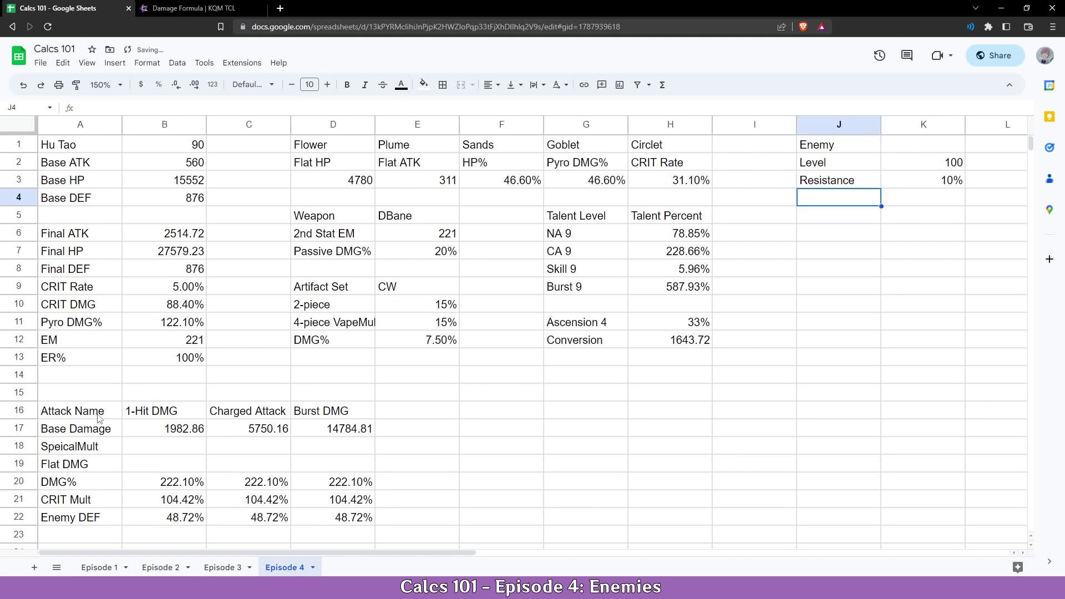
- Label row 23 'Enemy RES' and start a formula in B23, checking the KQM reference
click(80, 537)
text(Enemy RES)
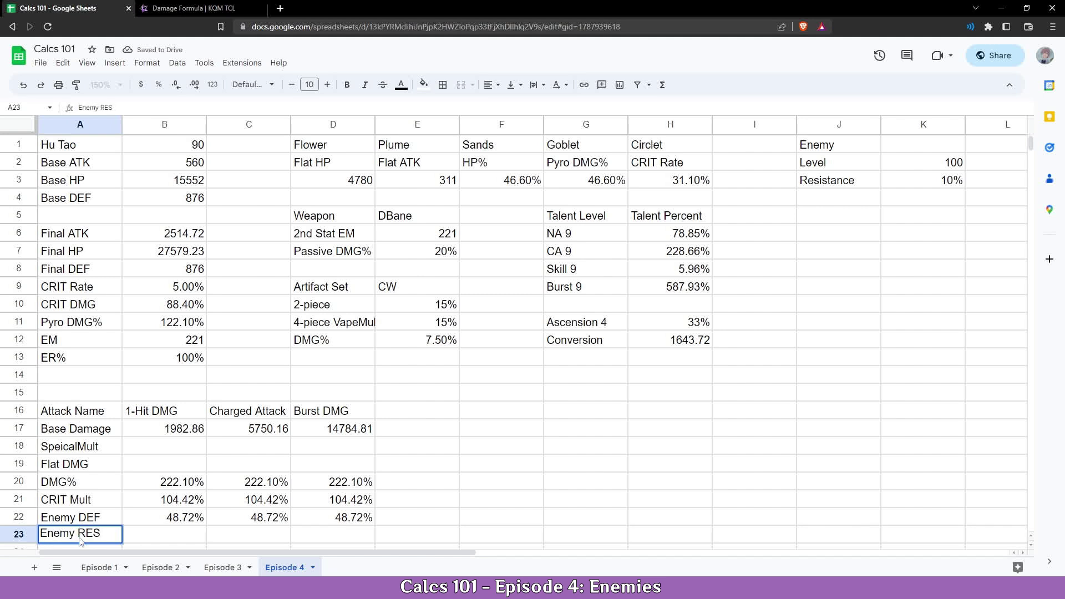
key(Return)
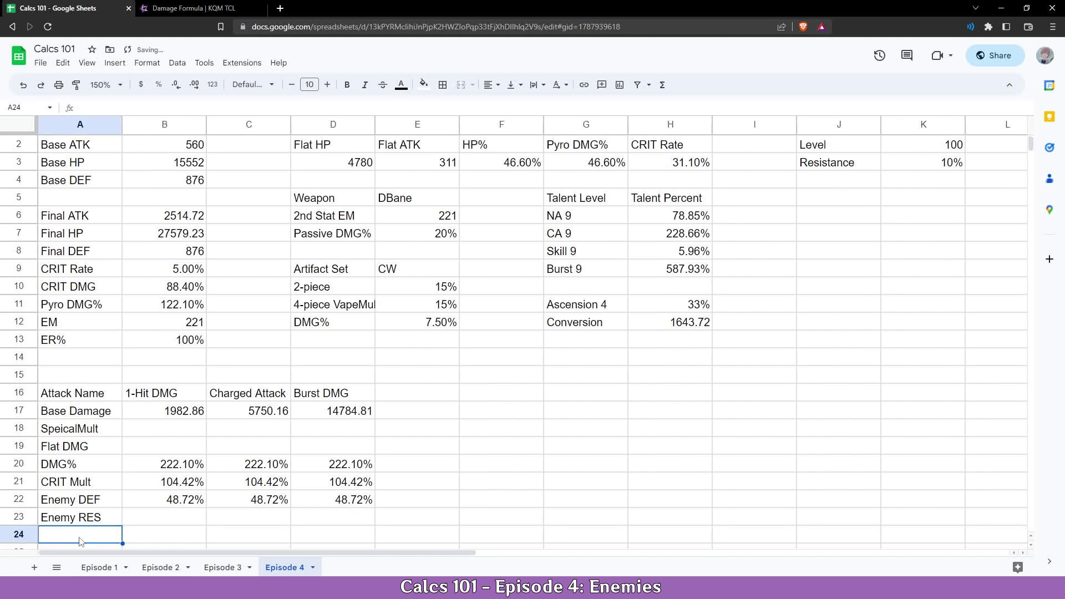
click(147, 522)
text(=)
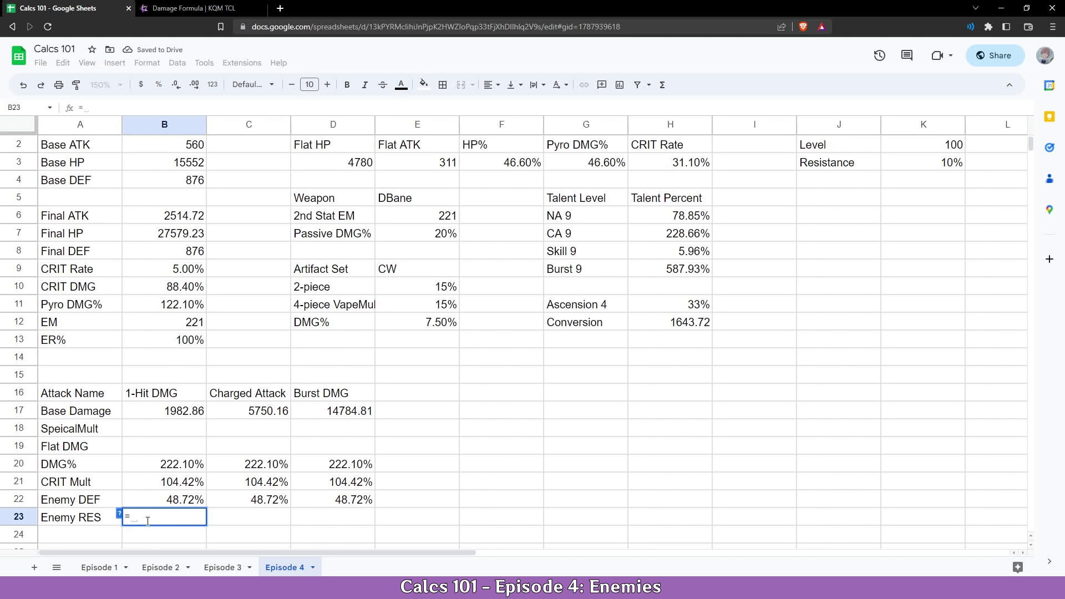
click(199, 8)
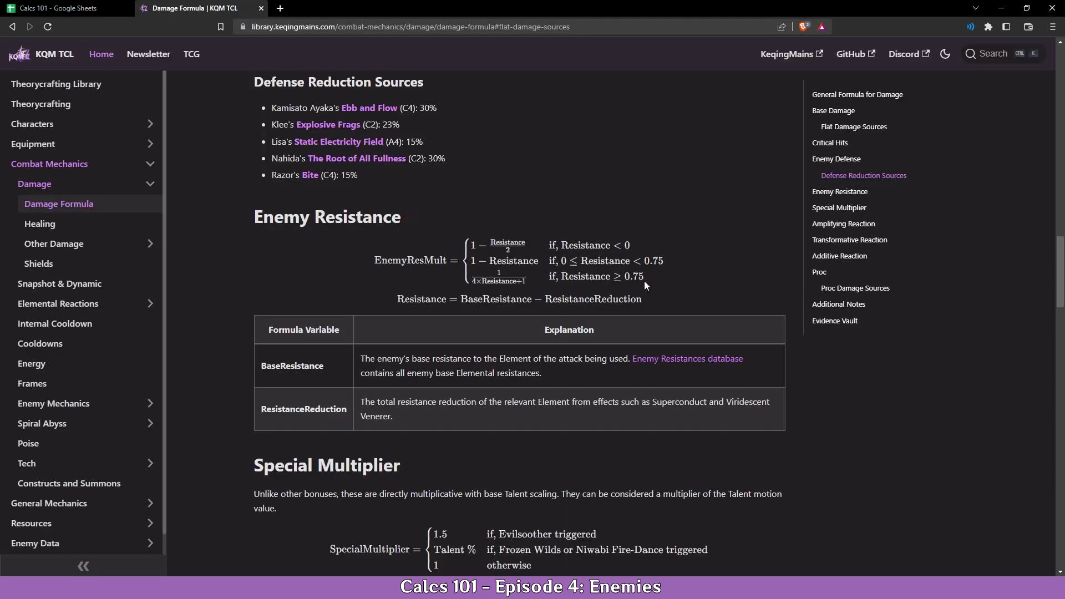
click(70, 8)
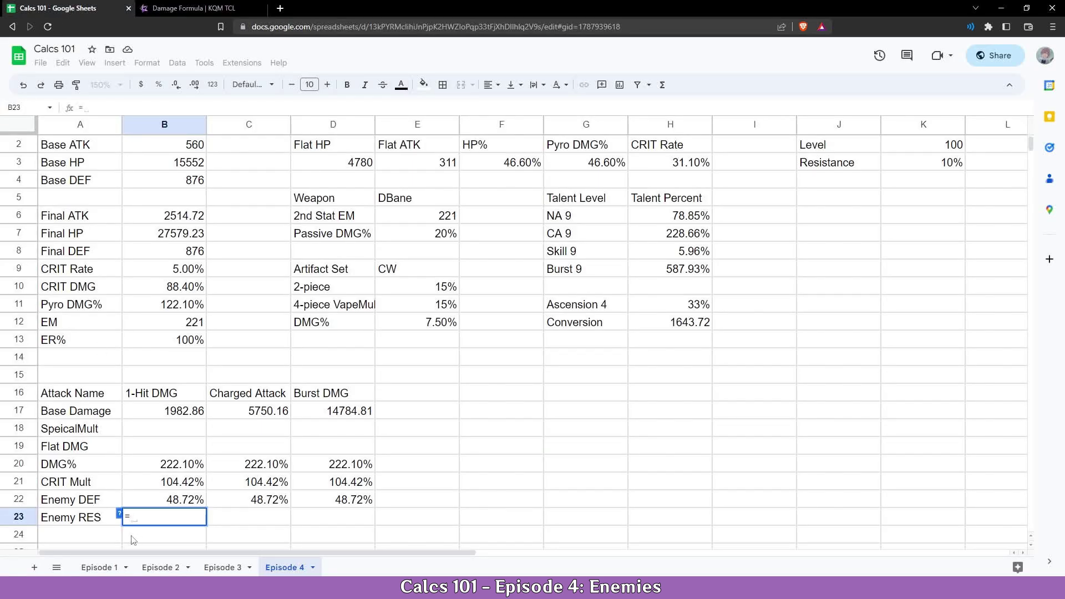
- Begin B23 with =IFS($K$3 < 0, 1 - $K$3/2, for negative resistance
text(IFS)
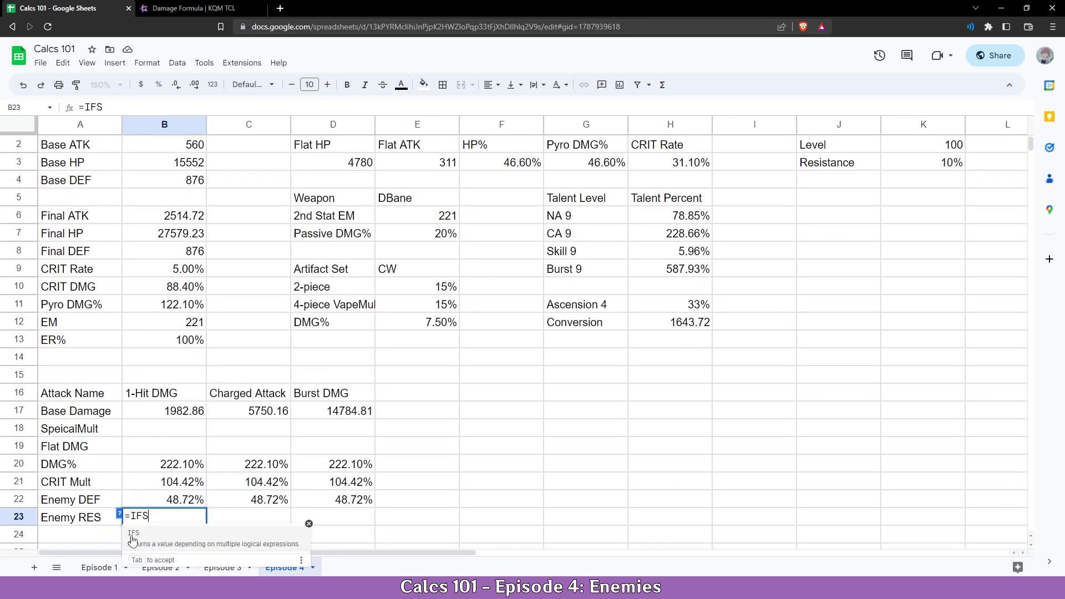
text(()
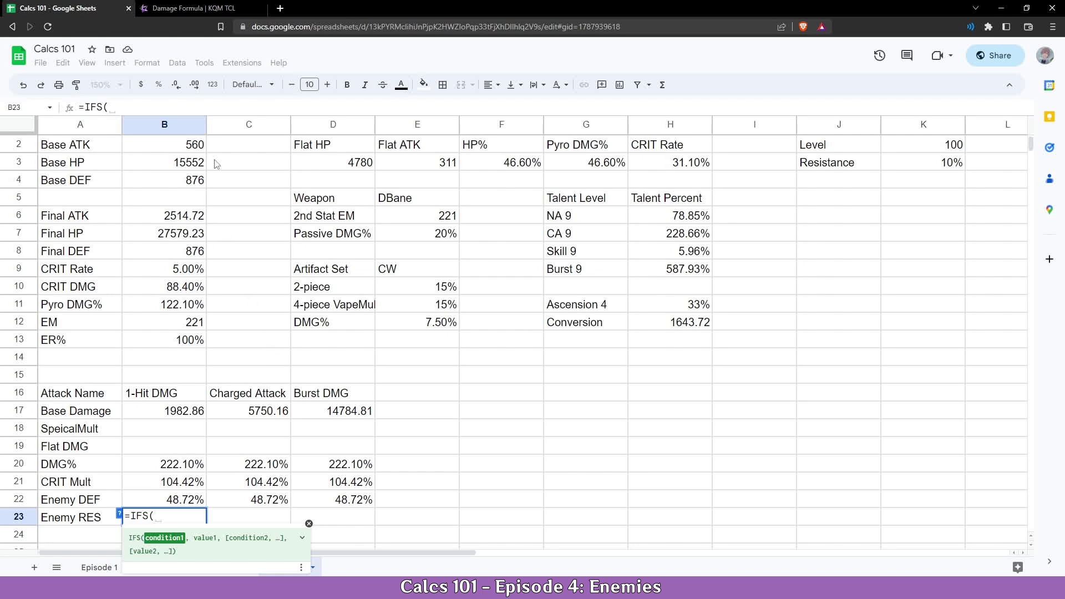
click(202, 9)
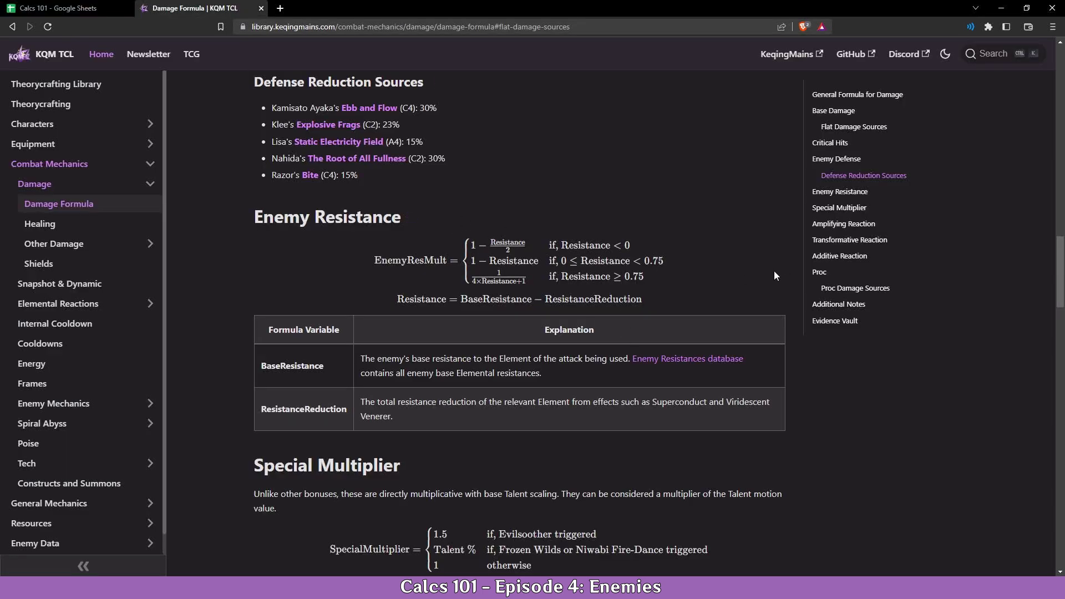
click(61, 8)
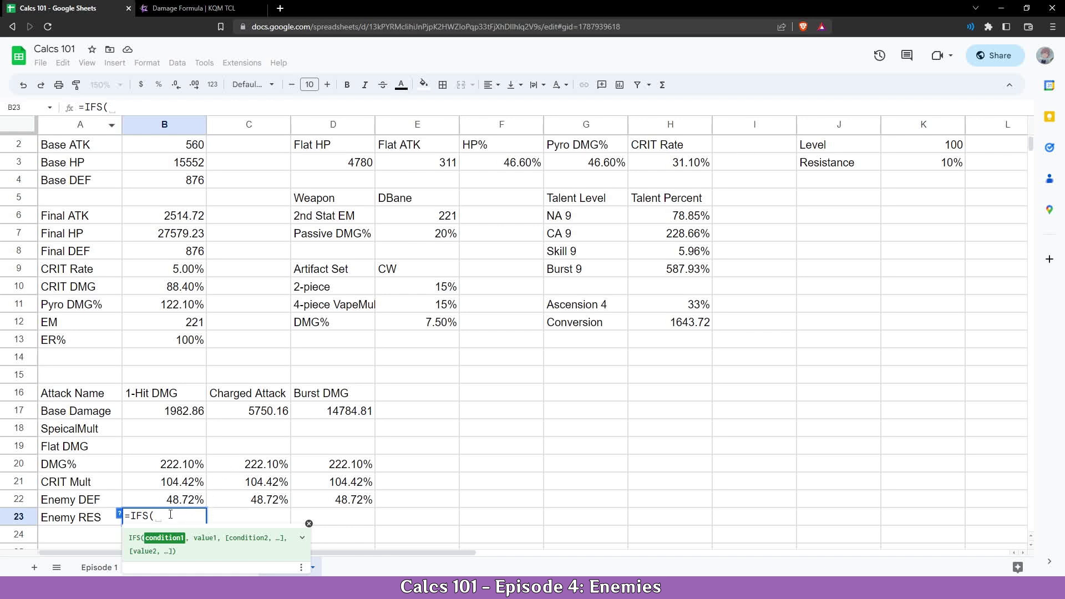
click(910, 163)
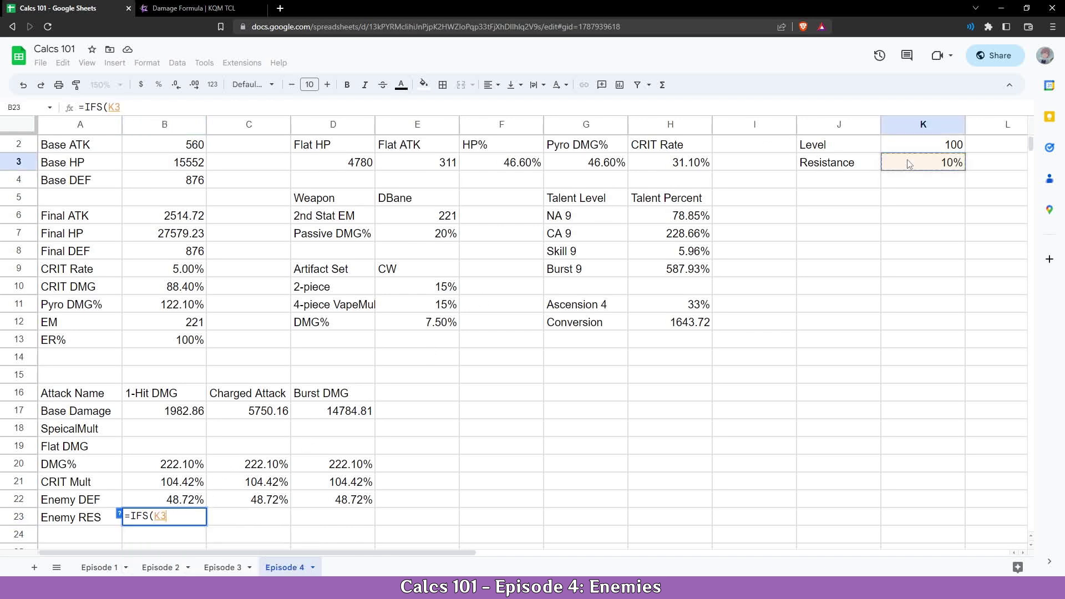
key(F4)
text(< 0, 1 - )
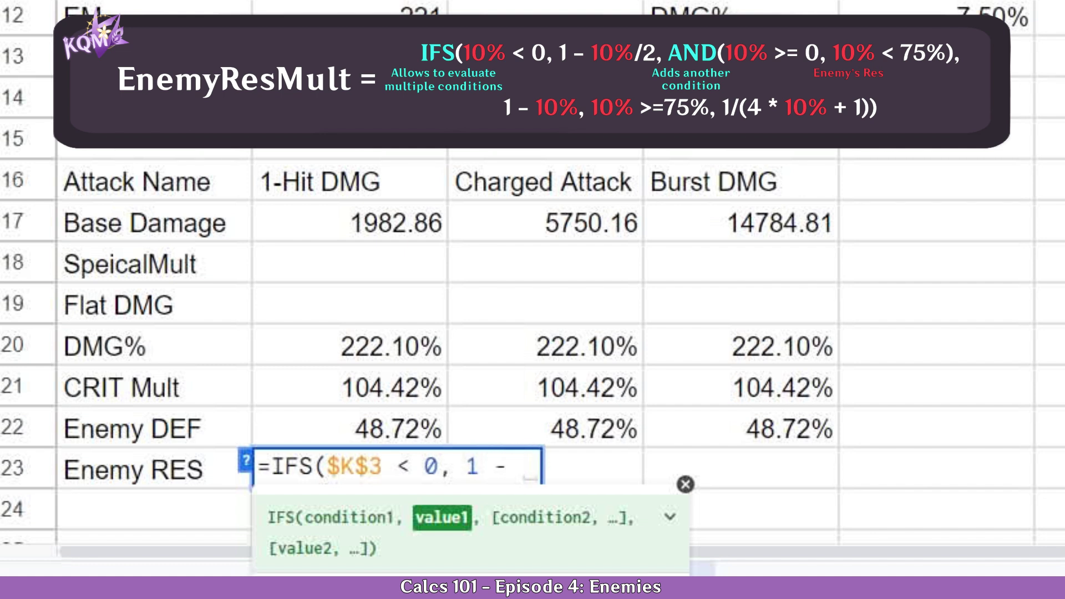
text($K$3)
key(F4)
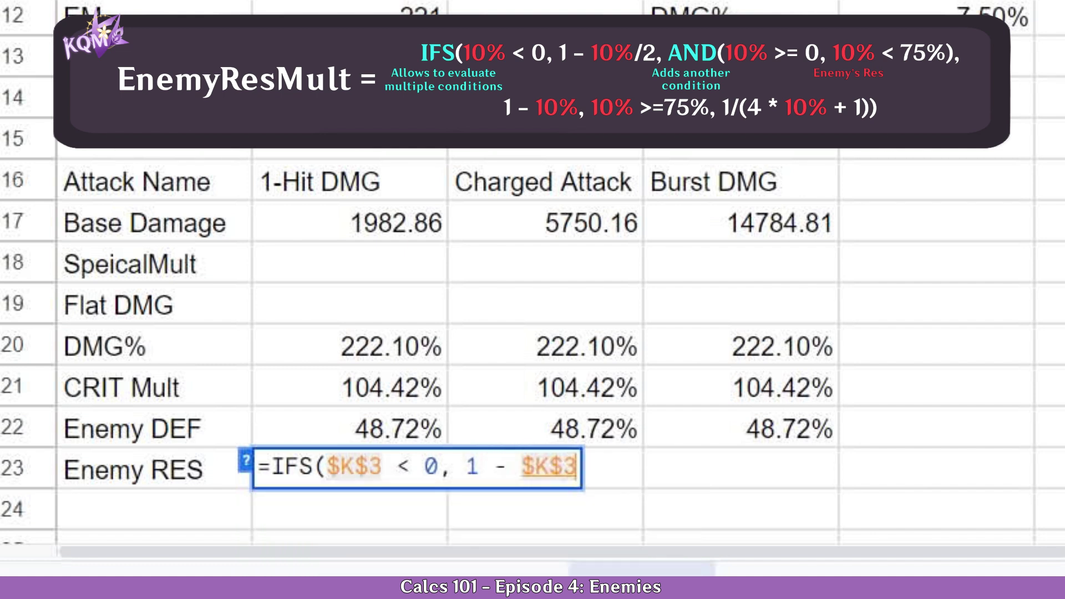
text(/2,)
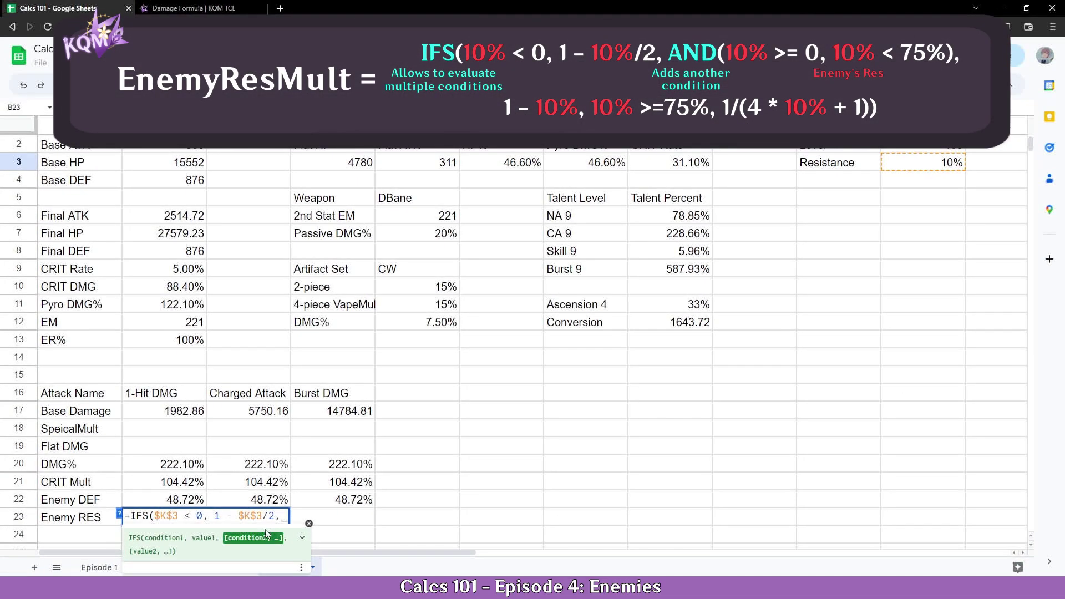
- Compare with the reference's 0.75 resistance conditions and start an AND( for the next case
click(194, 8)
mouse_move(645, 281)
mouse_down()
mouse_move(629, 260)
mouse_move(567, 261)
mouse_move(643, 261)
mouse_move(636, 258)
mouse_move(644, 280)
mouse_up()
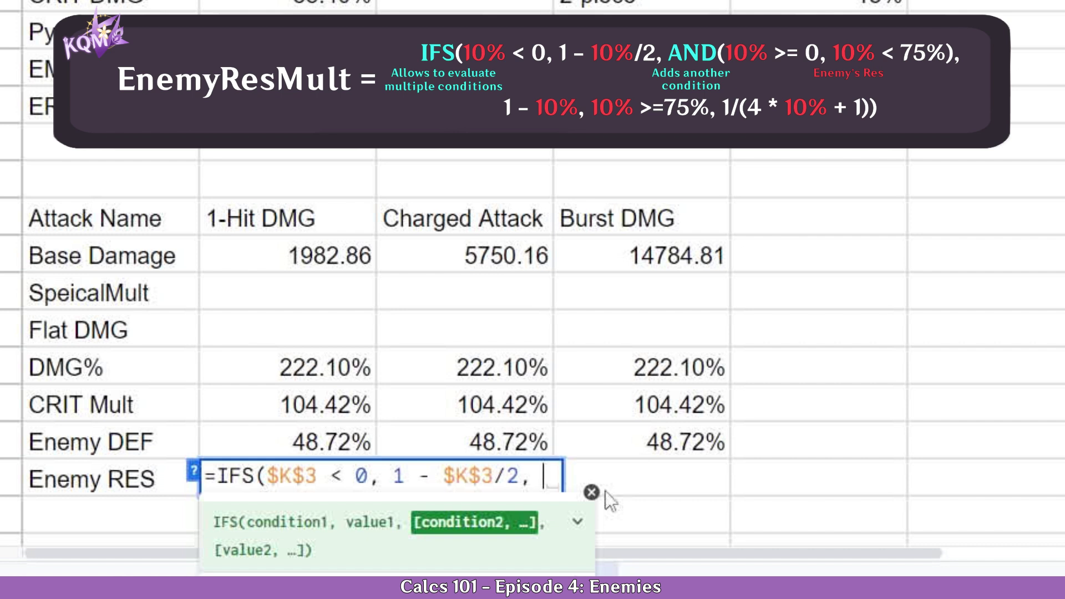
drag(360, 477, 267, 476)
click(267, 476)
key(ctrl+Right)
key(ctrl+Right)
key(ctrl+Right)
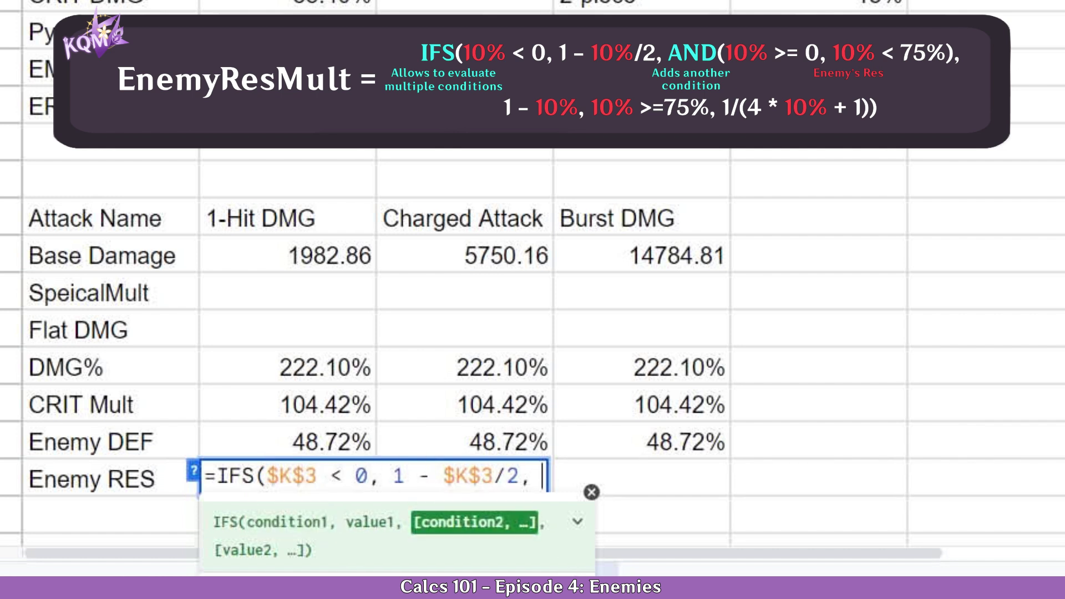
text(AND)
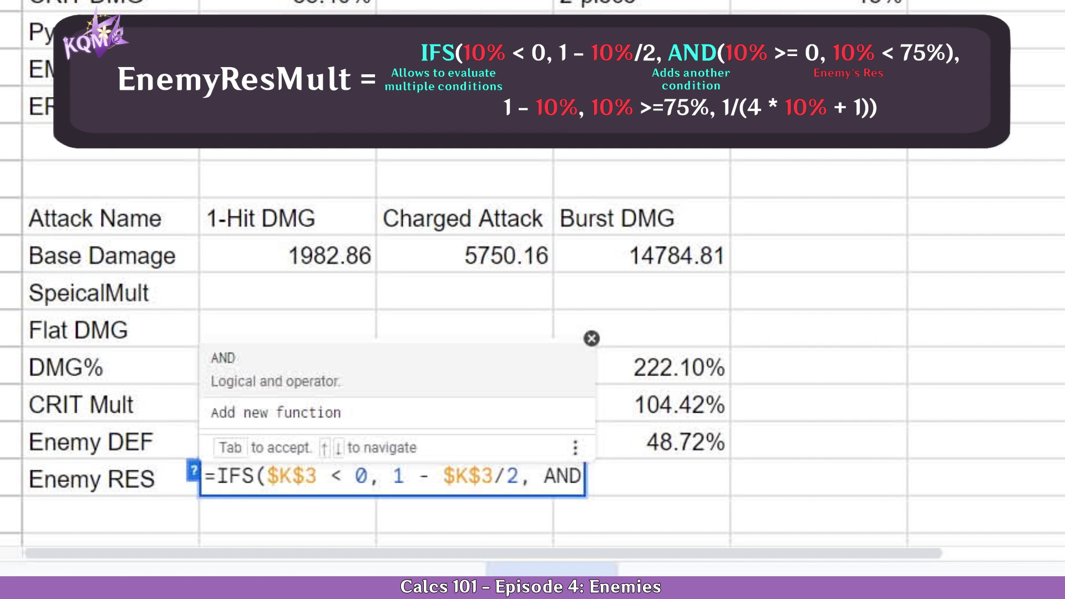
text(()
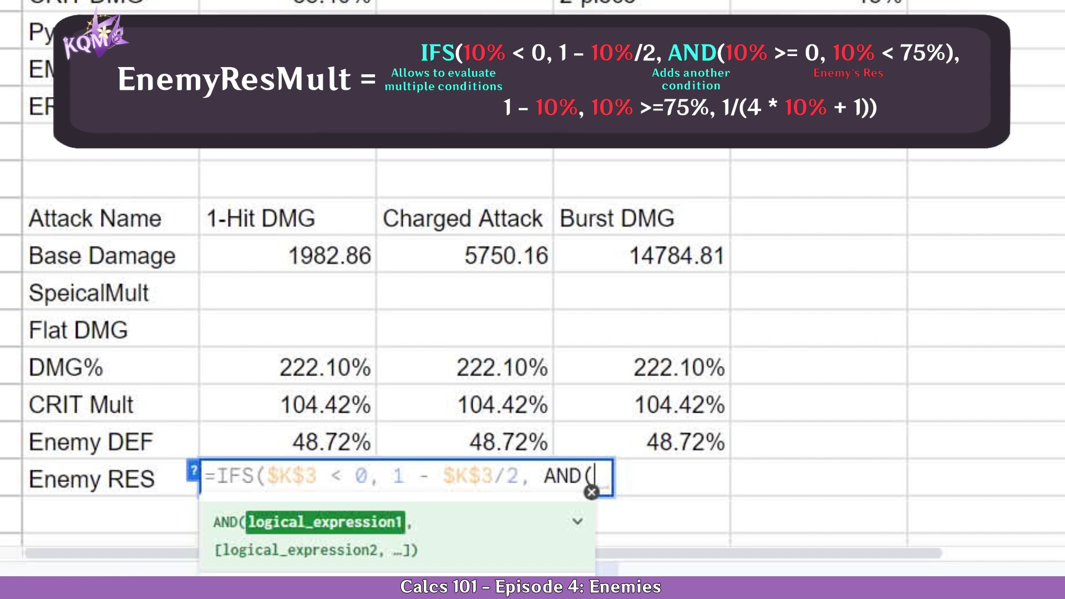
- Add the middle case AND($K$3 >= 0, $K$3 < 75%), 1 - $K$3 to B23's IFS
text(K3)
key(F4)
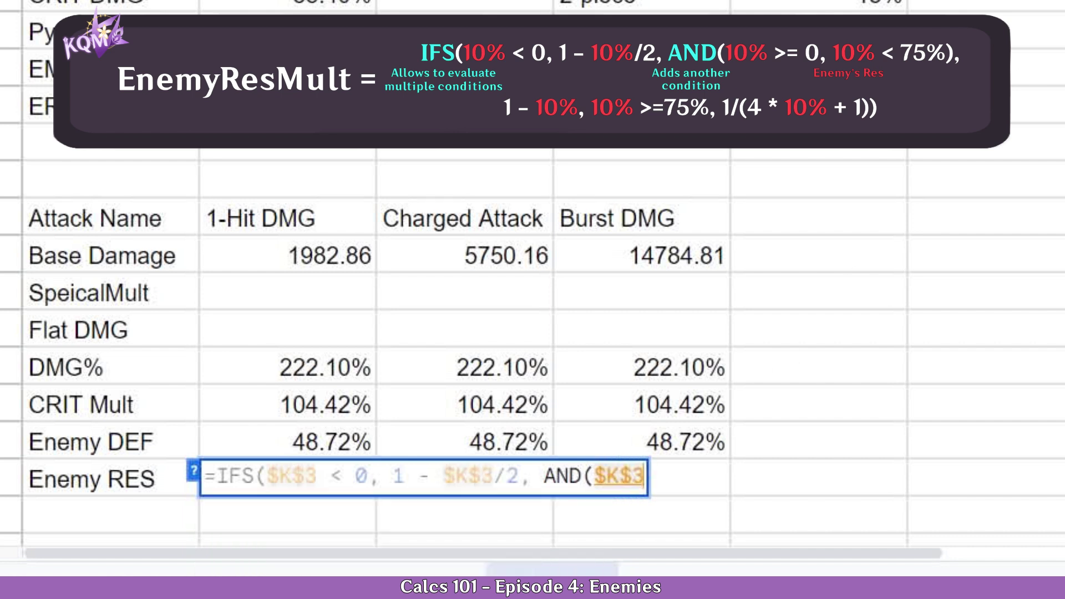
text(<)
key(BackSpace)
text(>)
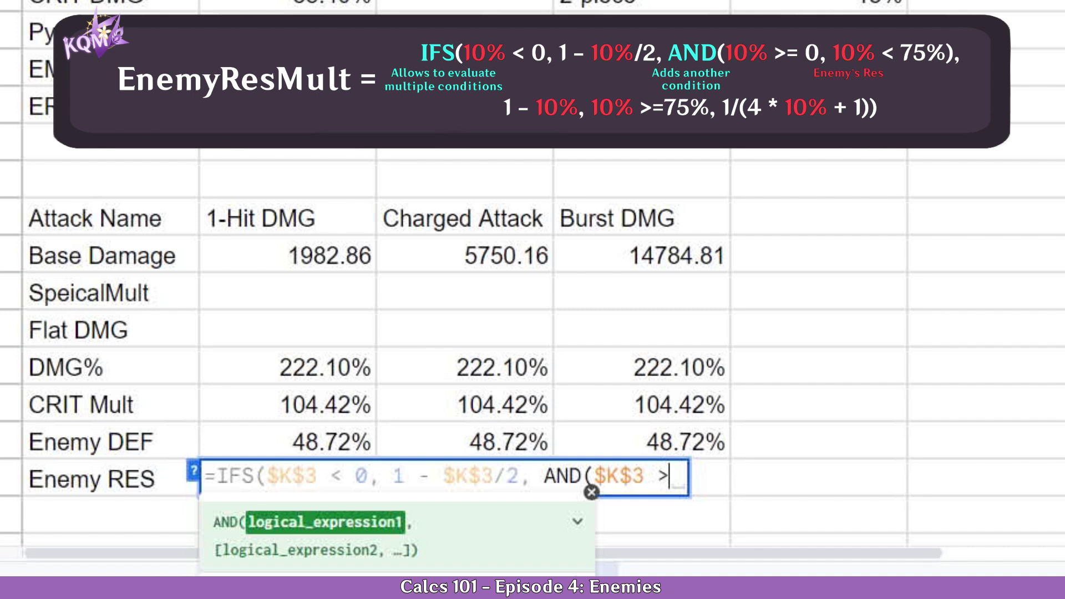
text(= 0, )
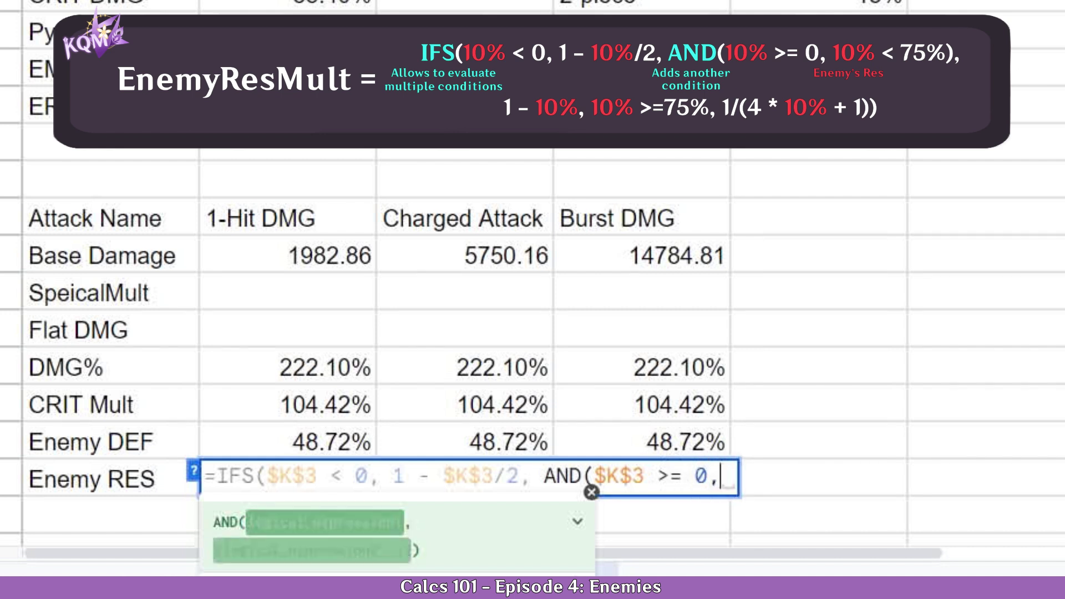
text(K3)
key(F4)
text(< 75%))
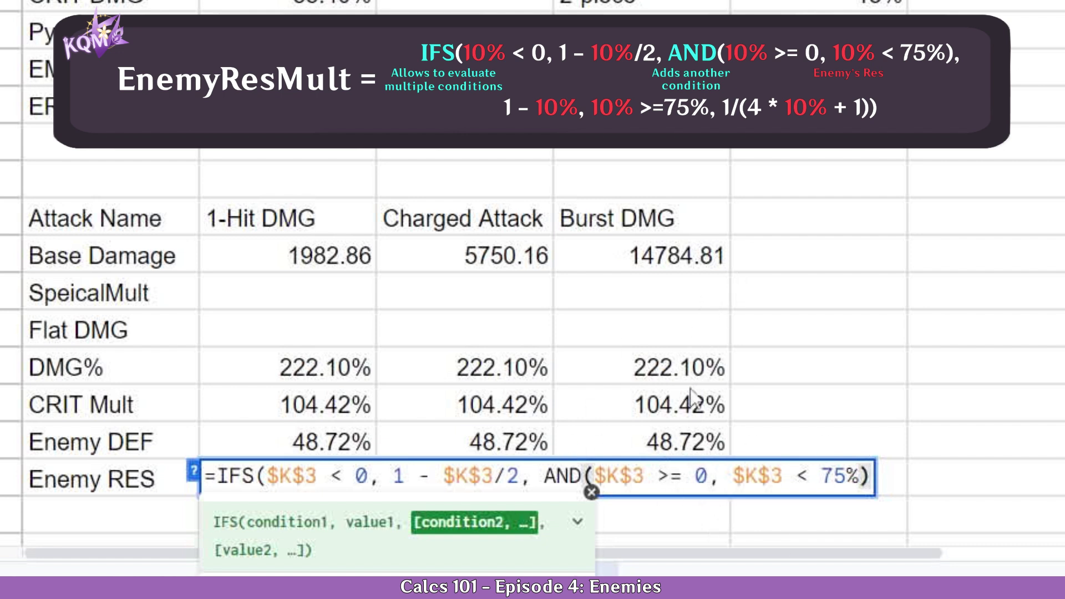
text(, )
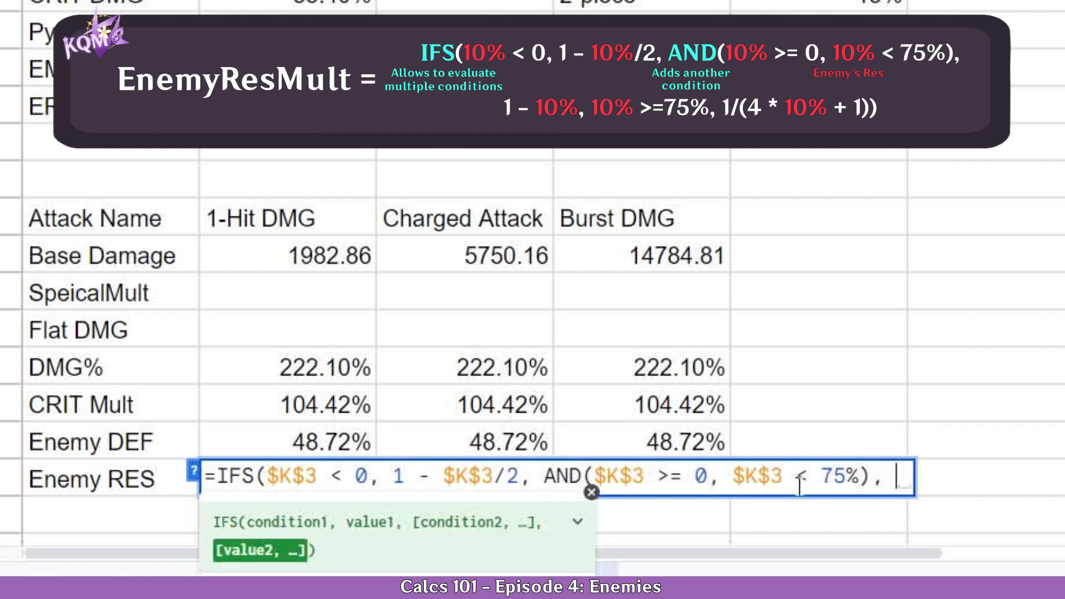
text(1 - )
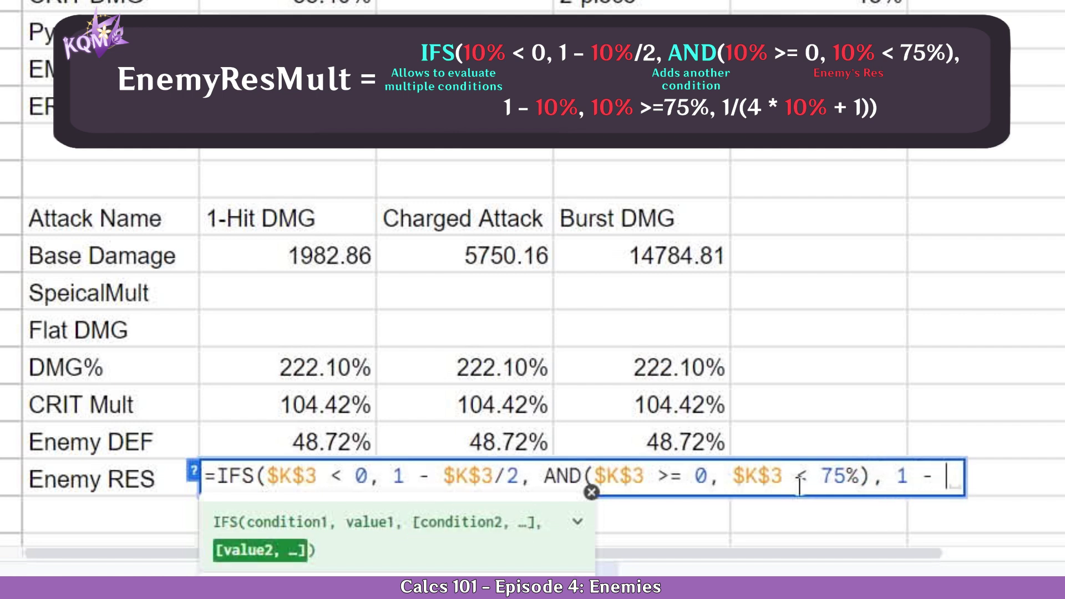
text(K3)
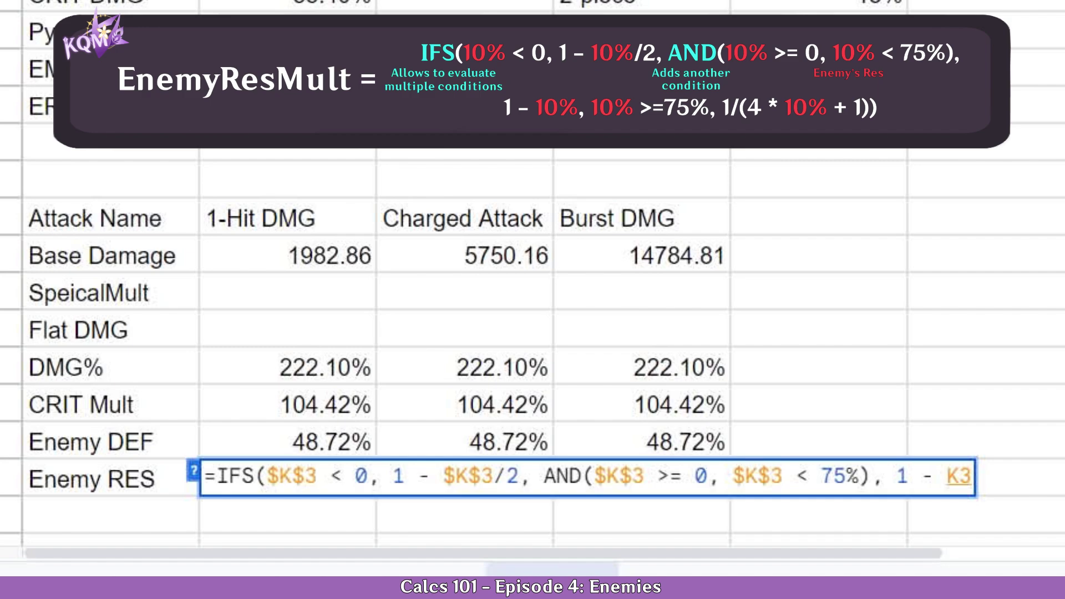
key(F4)
text(,)
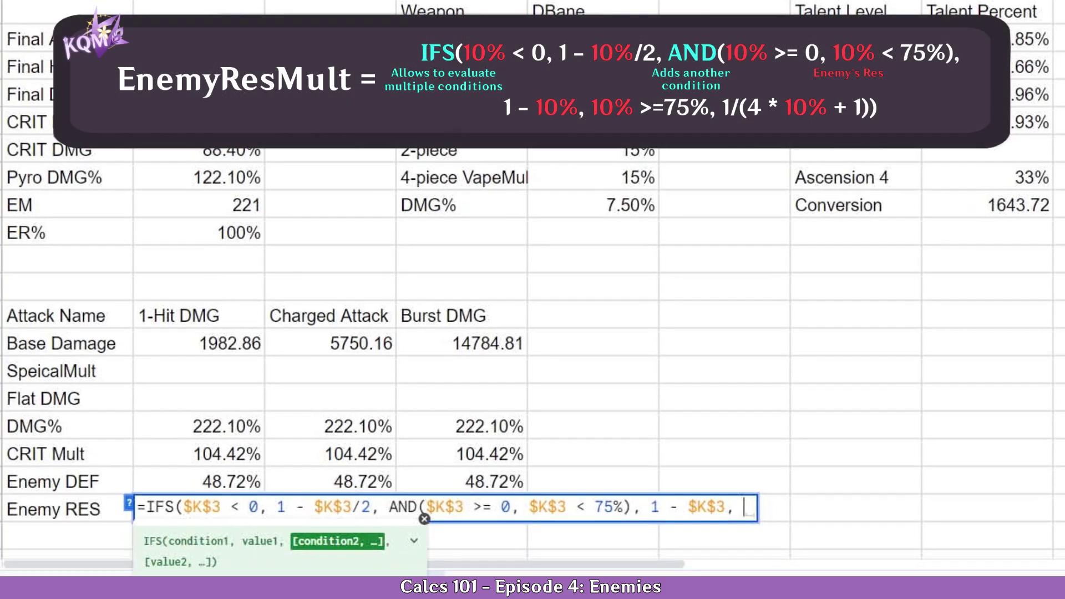
- Close B23's IFS with the final case: $K$3 >= 75% returns 1/(4 * $K$3 + 1)
text(K3)
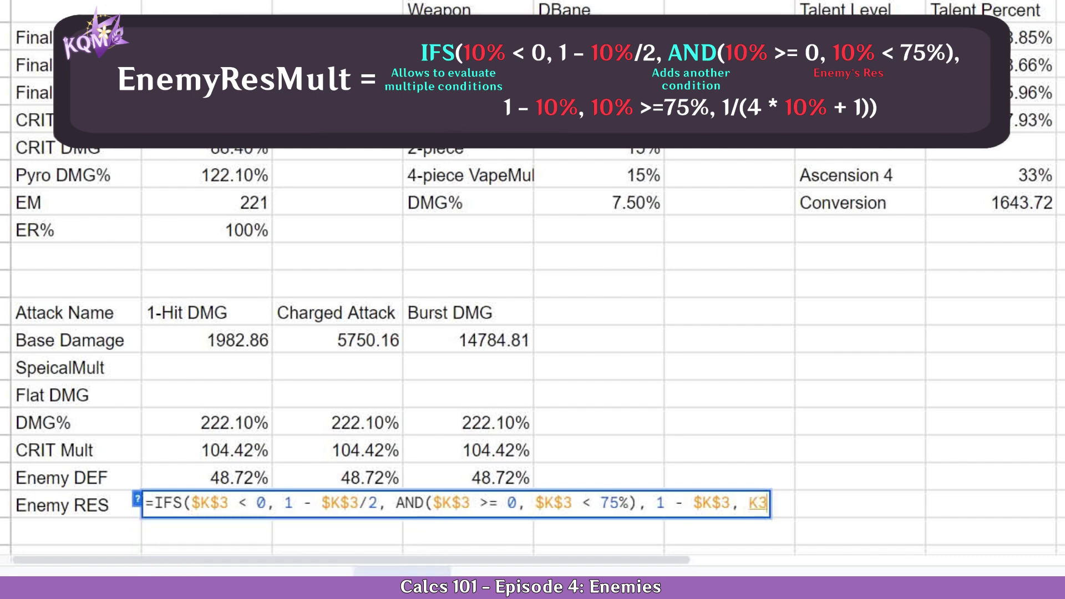
key(F4)
text(>= 75%)
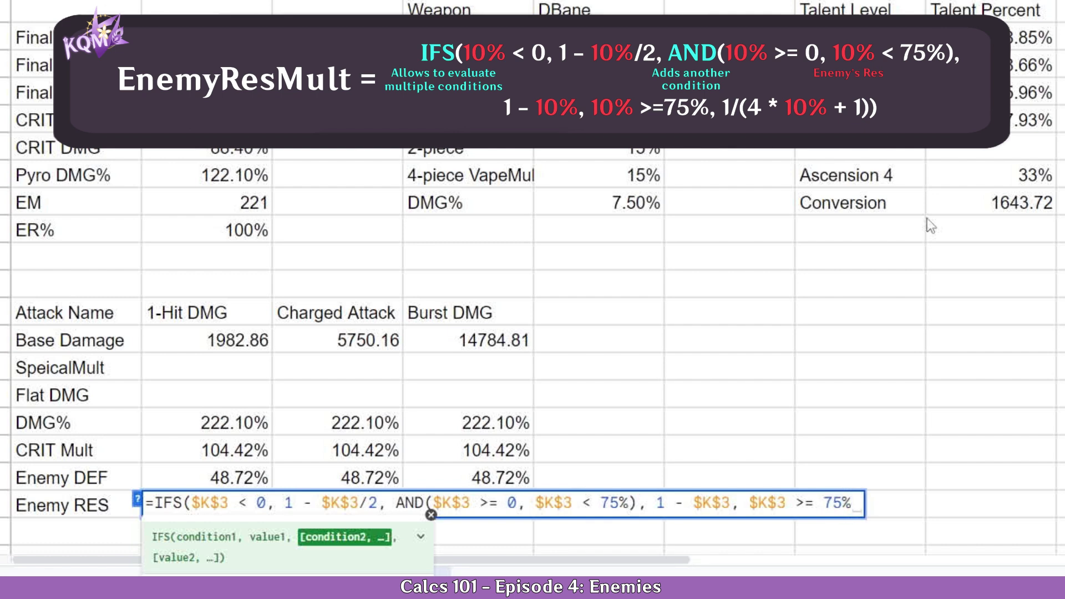
text(, )
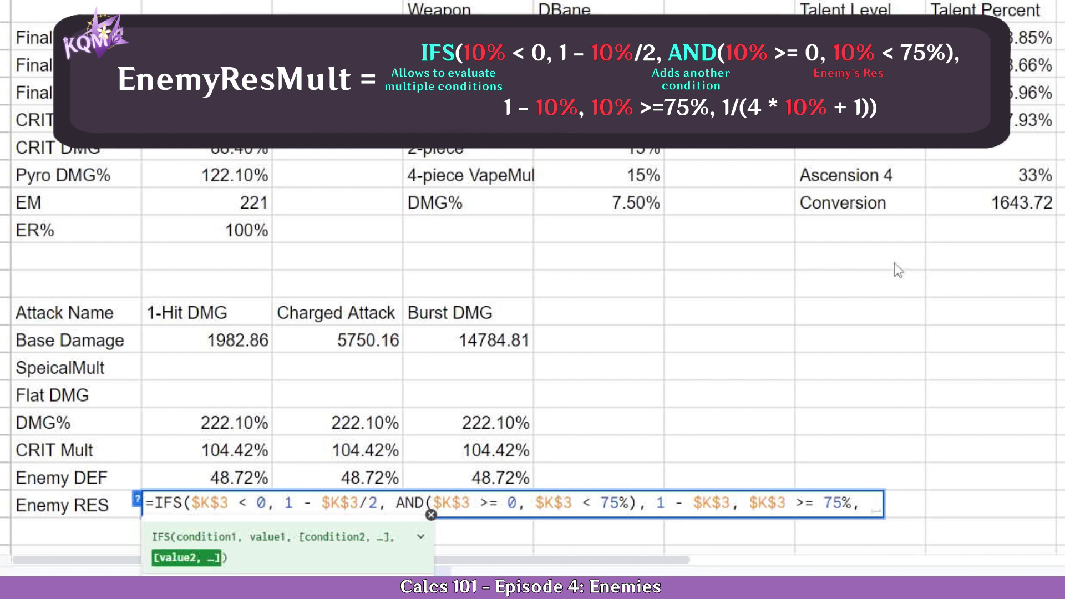
text(1/)
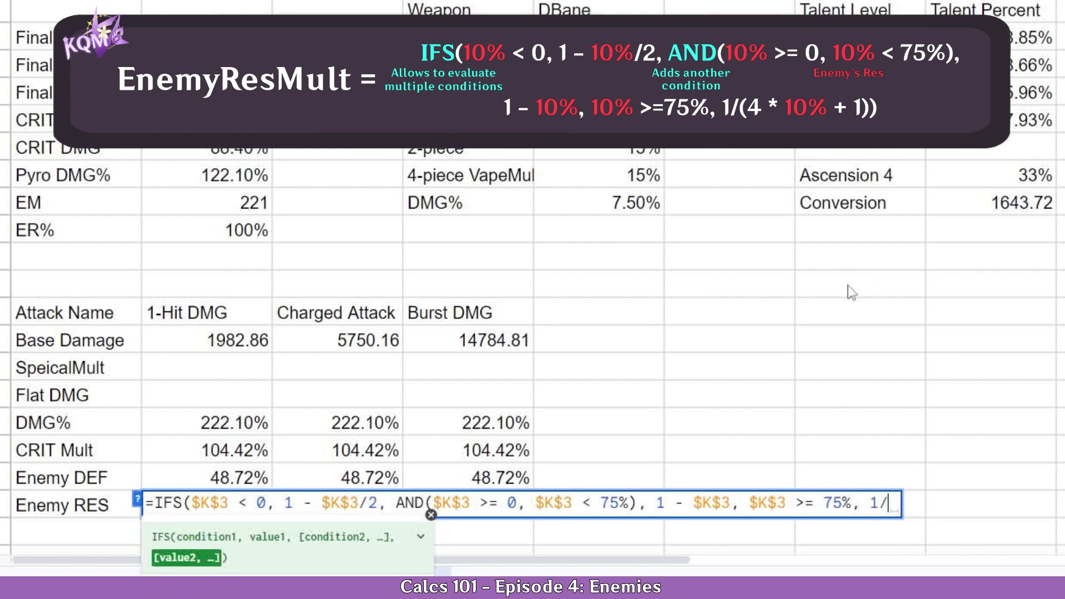
text(()
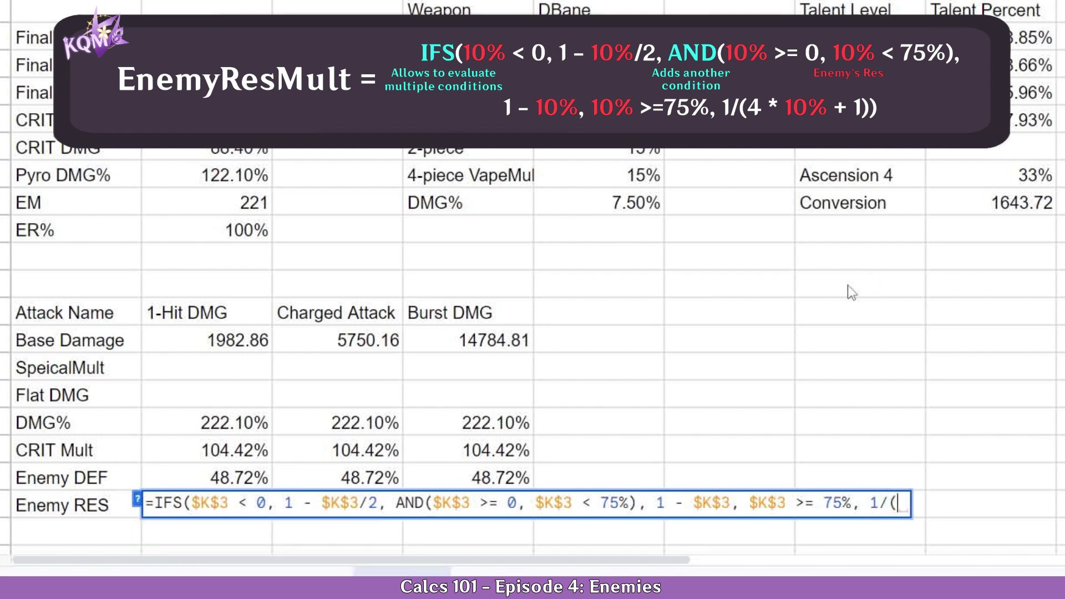
text(4 * K3)
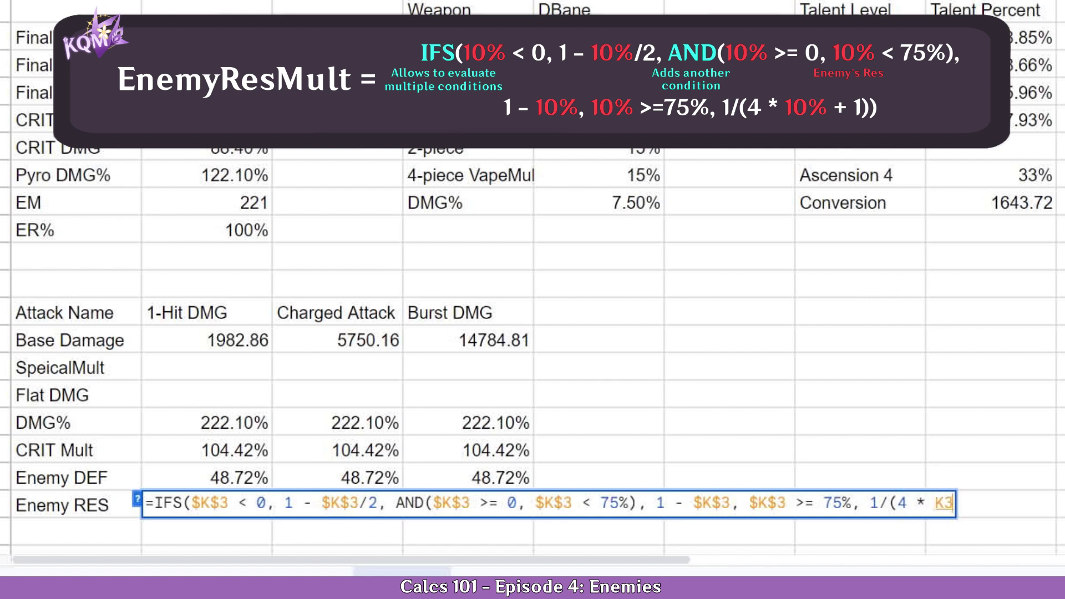
key(F4)
text(+ 10)
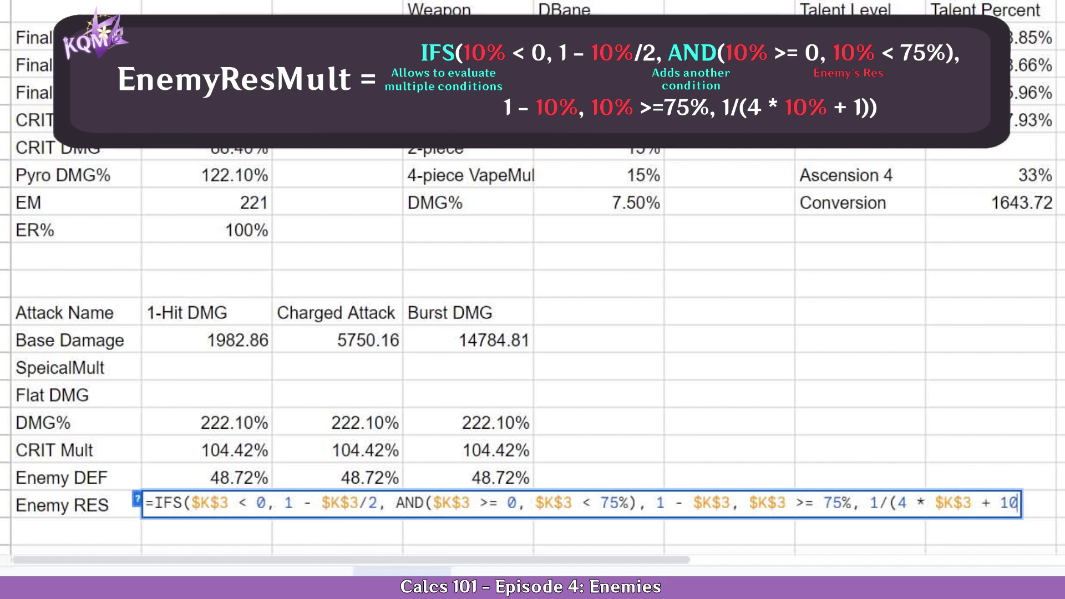
key(BackSpace)
text()))
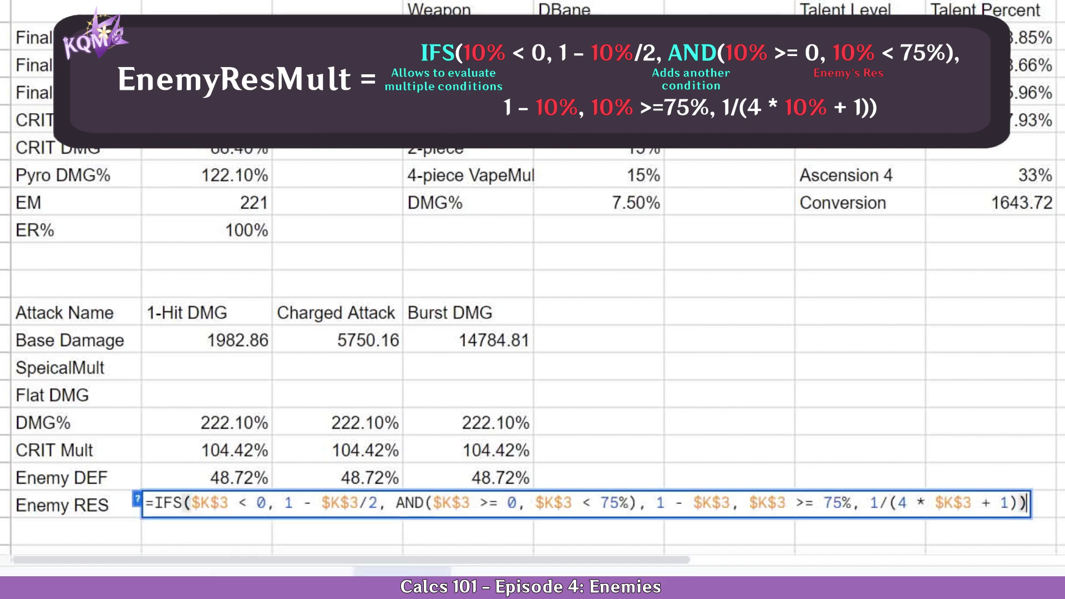